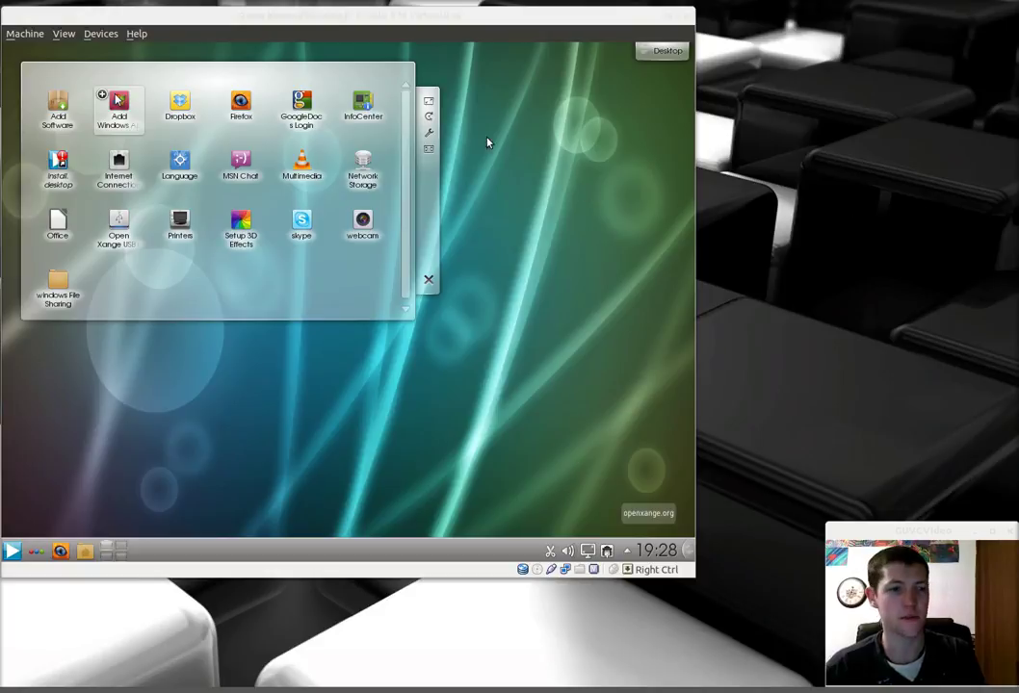
# Step: Close the running Open Xange VM using 'Power off the machine' from Machine > Close
pyautogui.click(26, 35)
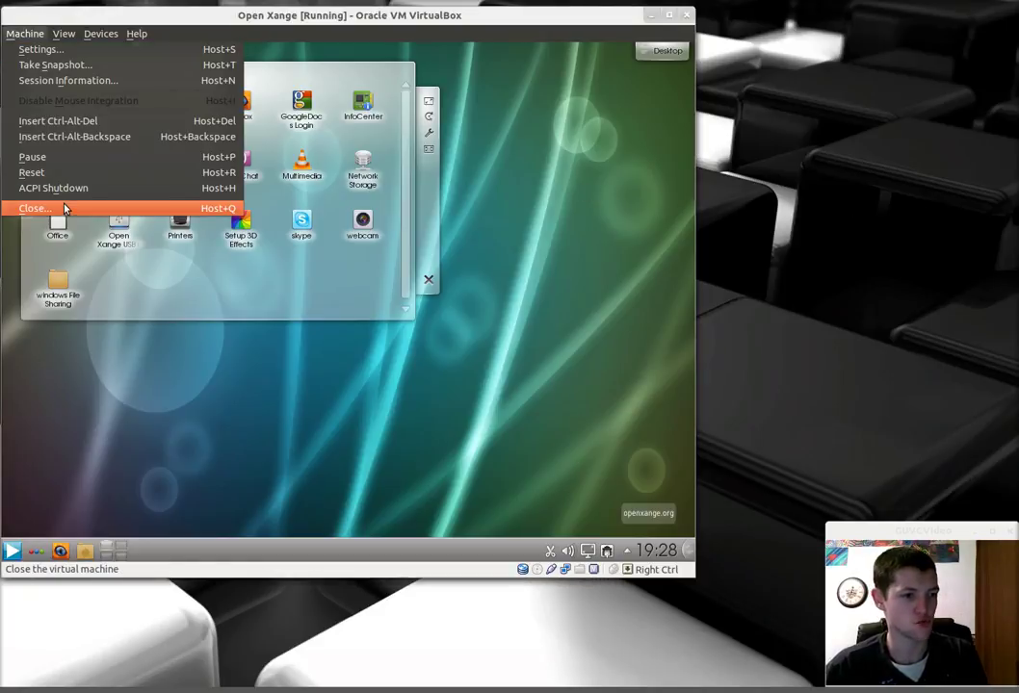
pyautogui.click(68, 204)
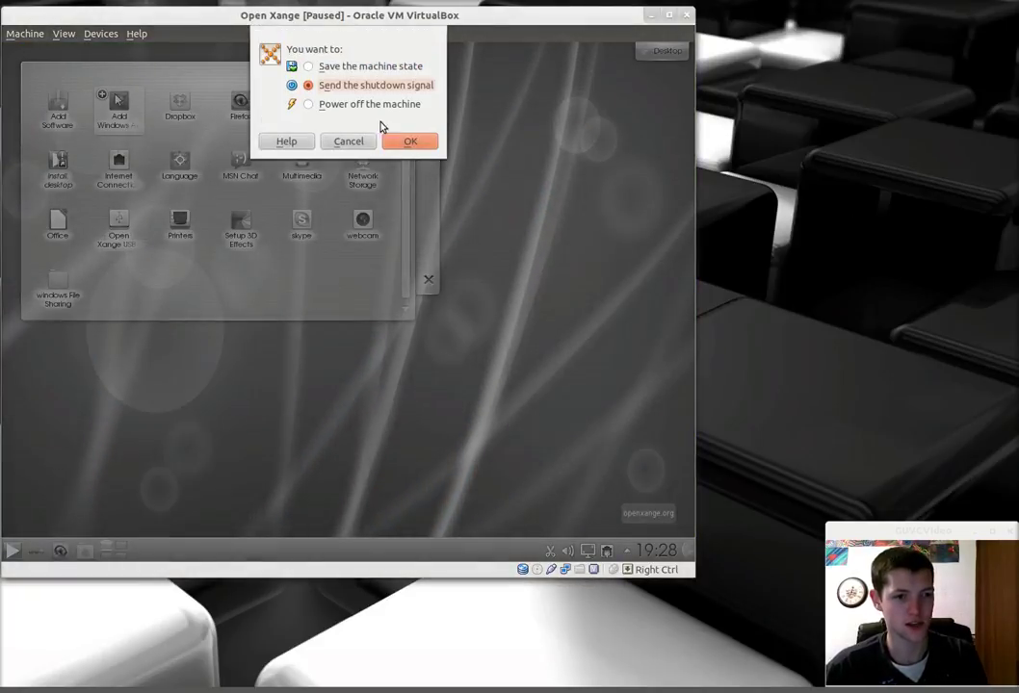
pyautogui.click(366, 103)
pyautogui.click(409, 140)
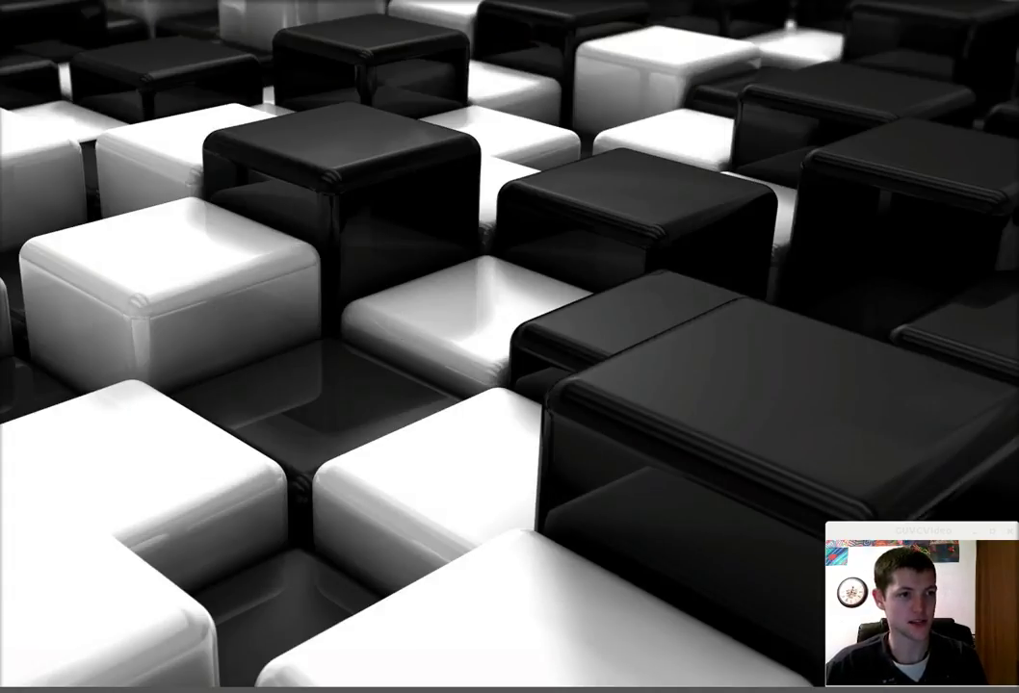
# Step: In Open Xange's Display settings, raise Video Memory to 128 MB and enable 3D Acceleration
pyautogui.click(268, 135)
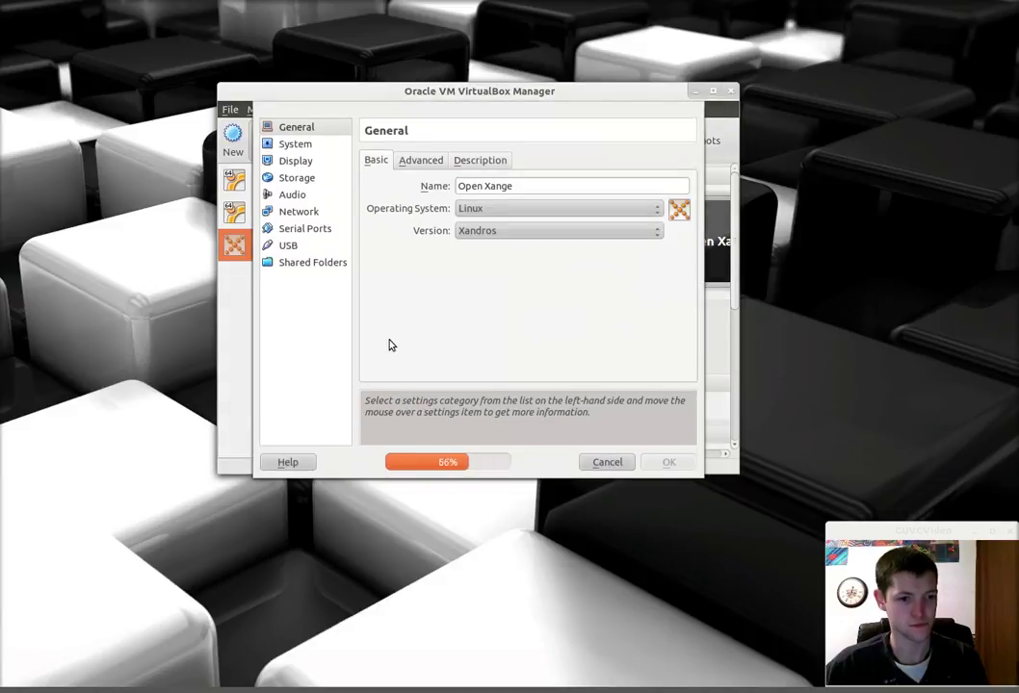
pyautogui.click(301, 162)
pyautogui.moveTo(491, 187); pyautogui.dragTo(634, 186)
pyautogui.click(525, 262)
pyautogui.click(664, 462)
# Step: Start Open Xange, minimize the Manager, boot the default GRUB entry, and enlarge the VM window
pyautogui.click(309, 145)
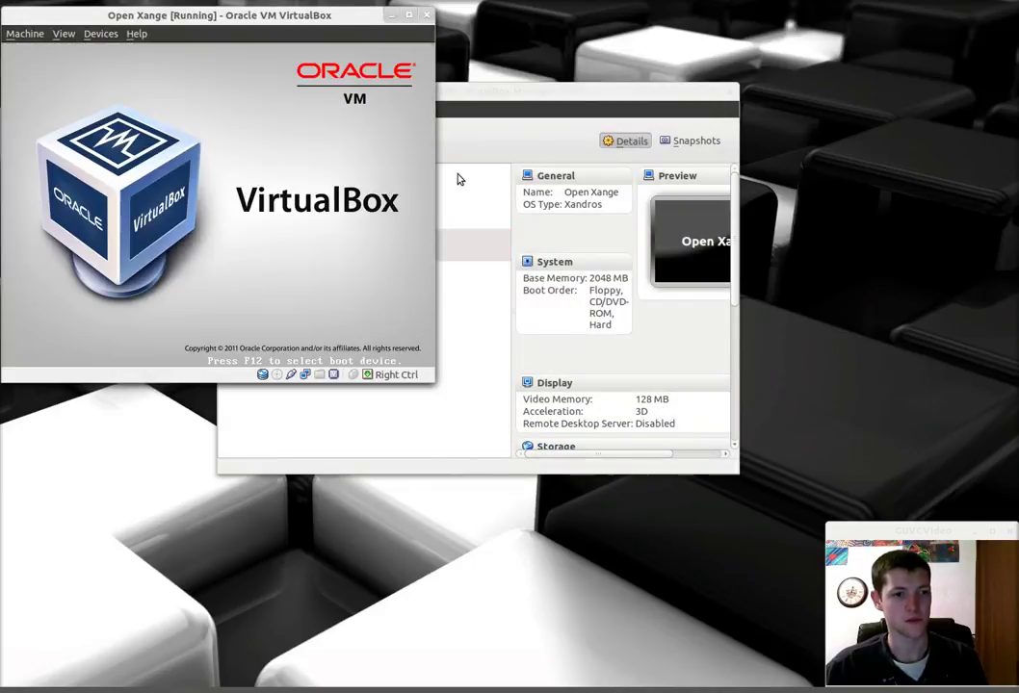
pyautogui.click(693, 93)
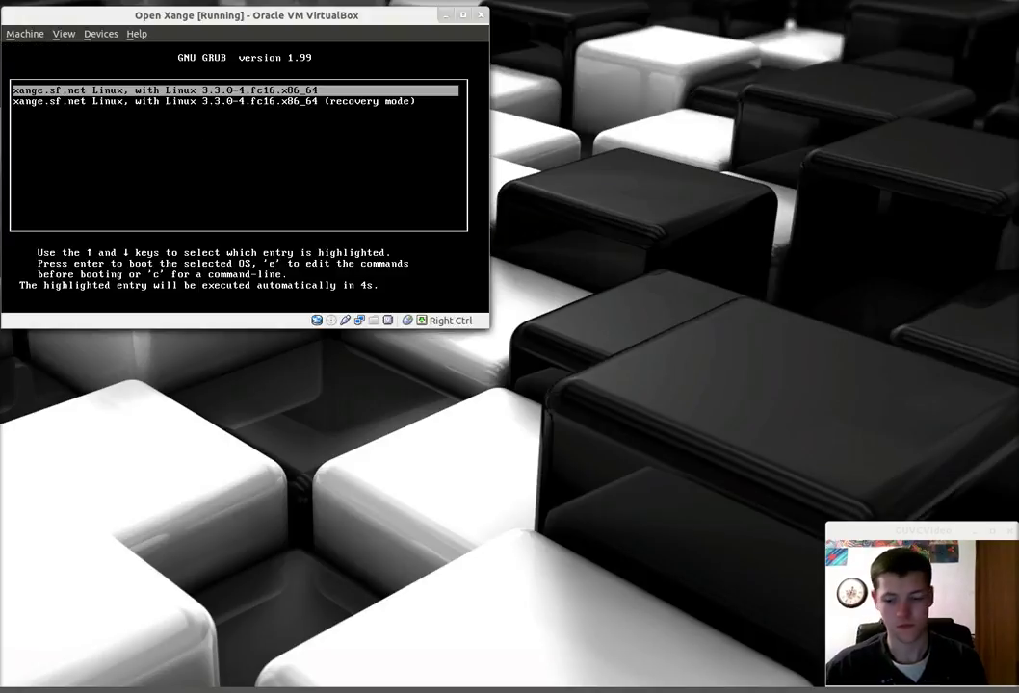
pyautogui.press('Return')
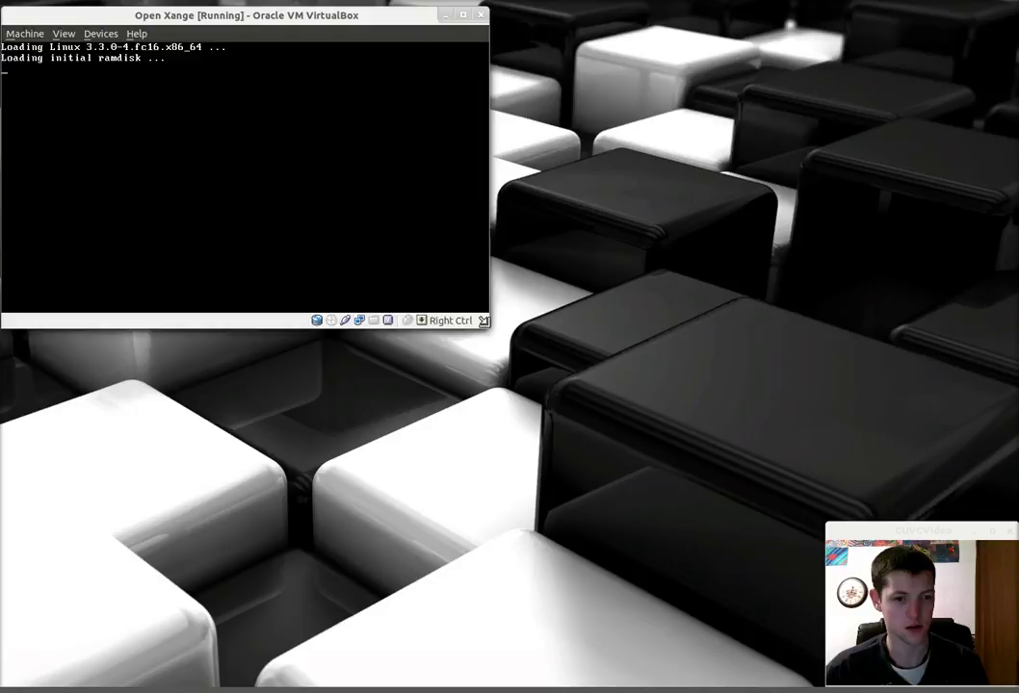
pyautogui.moveTo(484, 320); pyautogui.dragTo(828, 687)
# Step: Capture the mouse in the guest window and wait for Open Xange to reach the Setup Agent
pyautogui.click(583, 298)
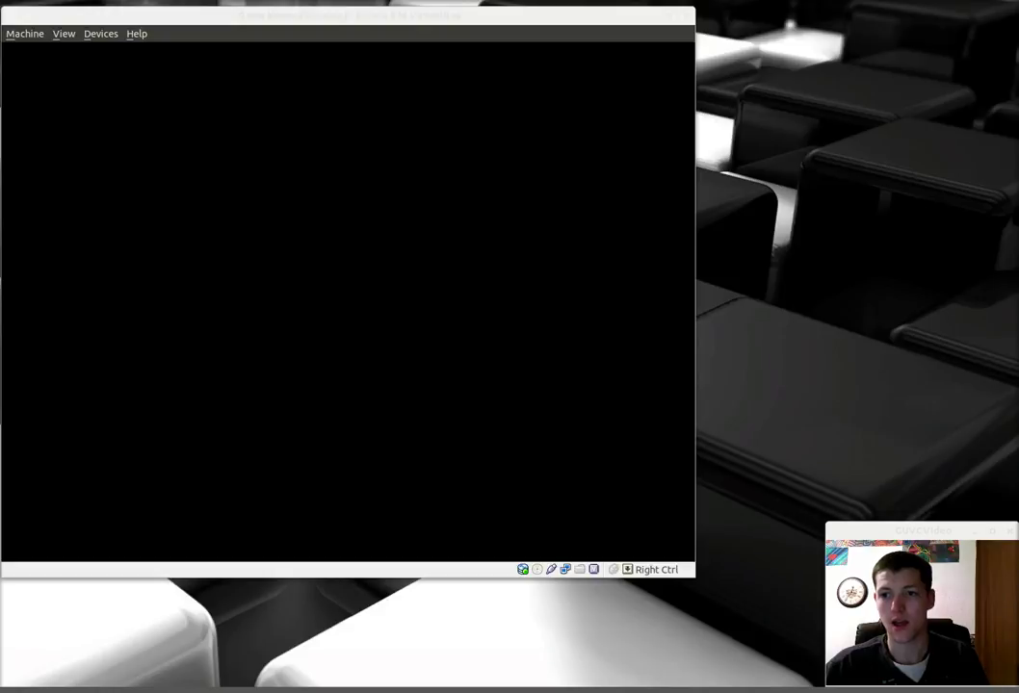
pyautogui.click(837, 2)
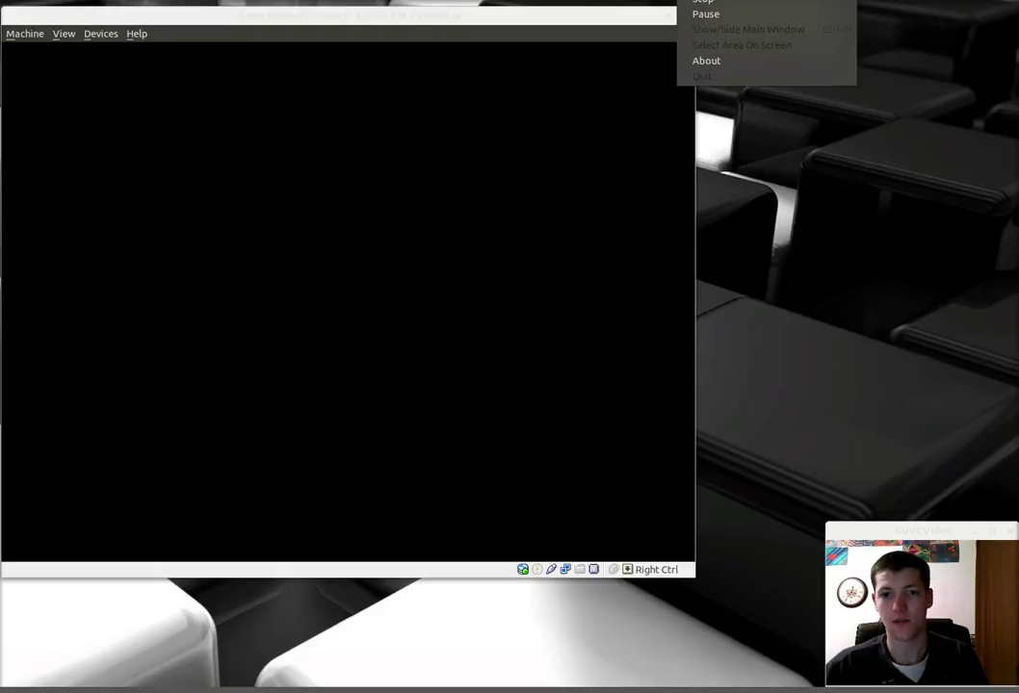
pyautogui.click(834, 12)
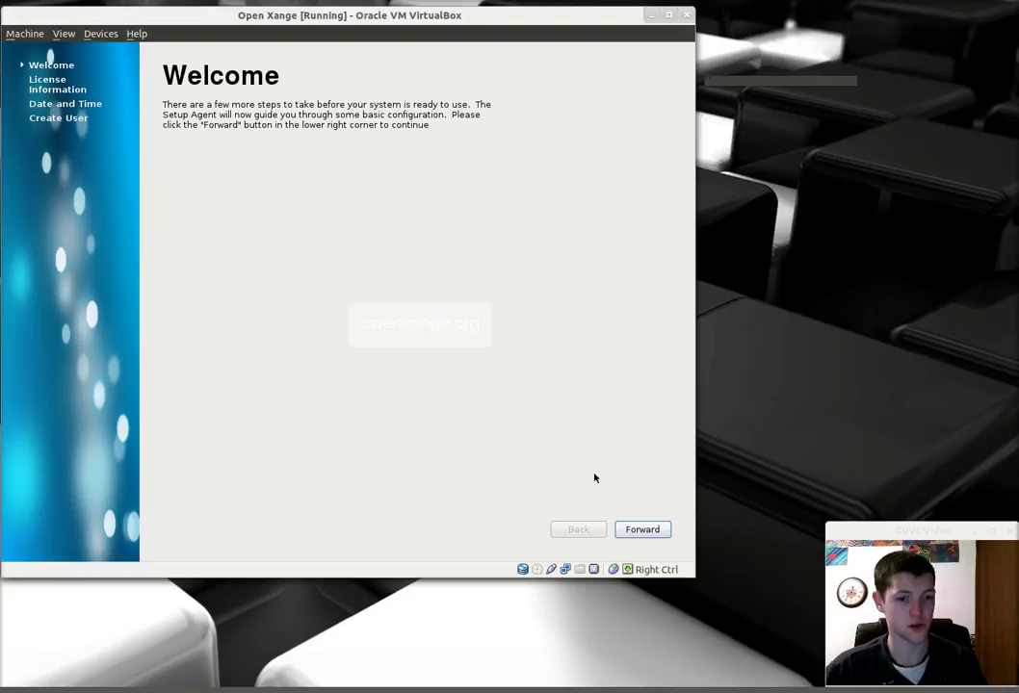
# Step: Advance the Setup Agent past the Welcome, License Information and Date and Time pages
pyautogui.click(627, 537)
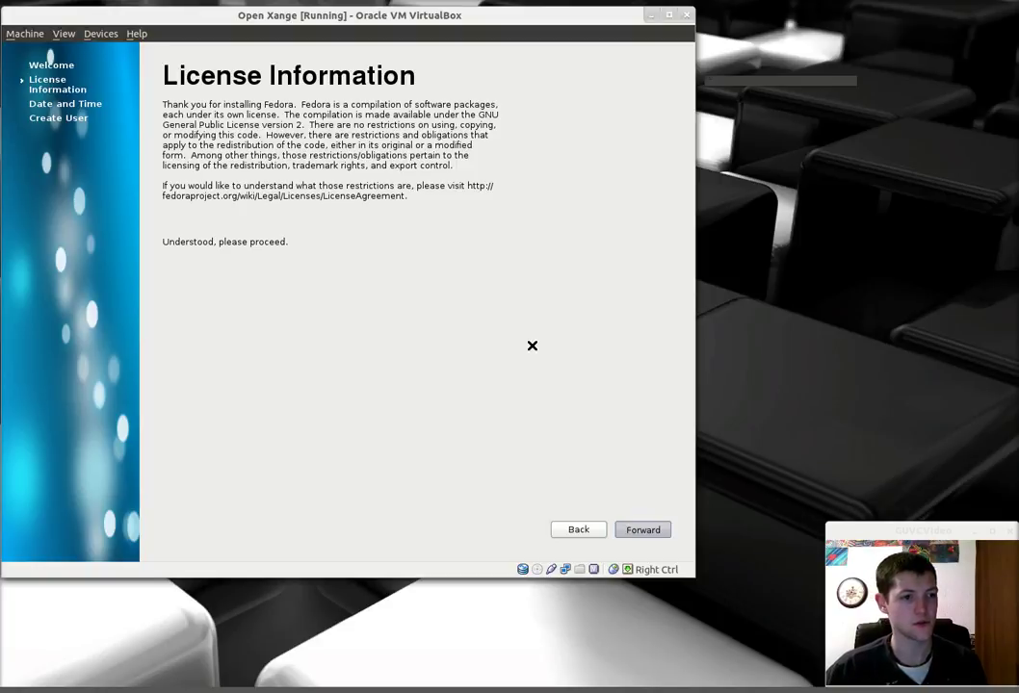
pyautogui.press('Return')
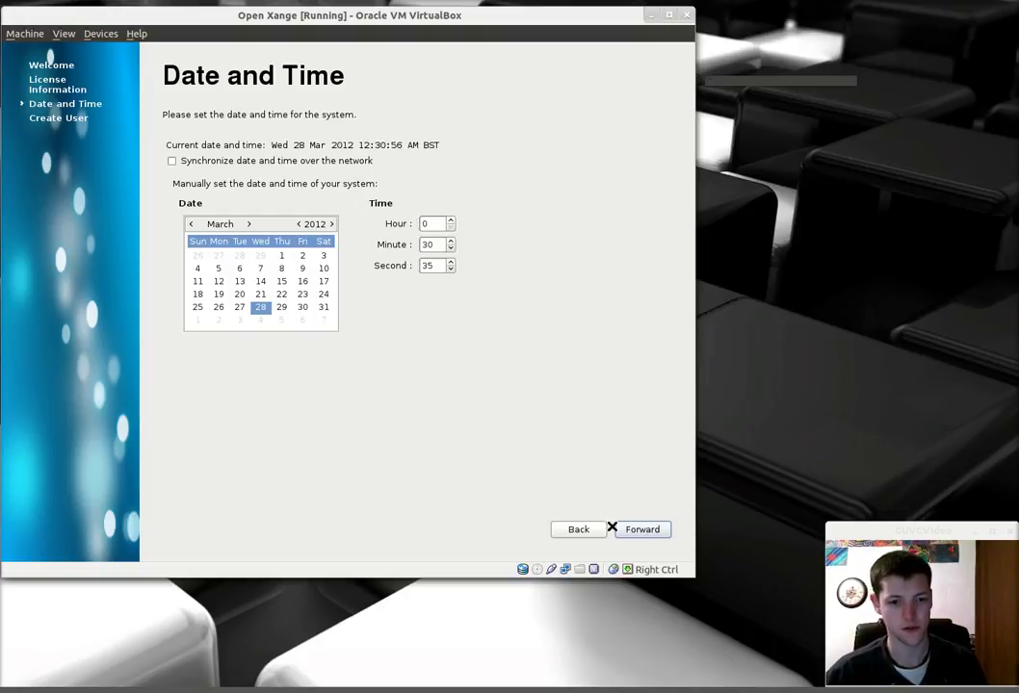
pyautogui.click(633, 535)
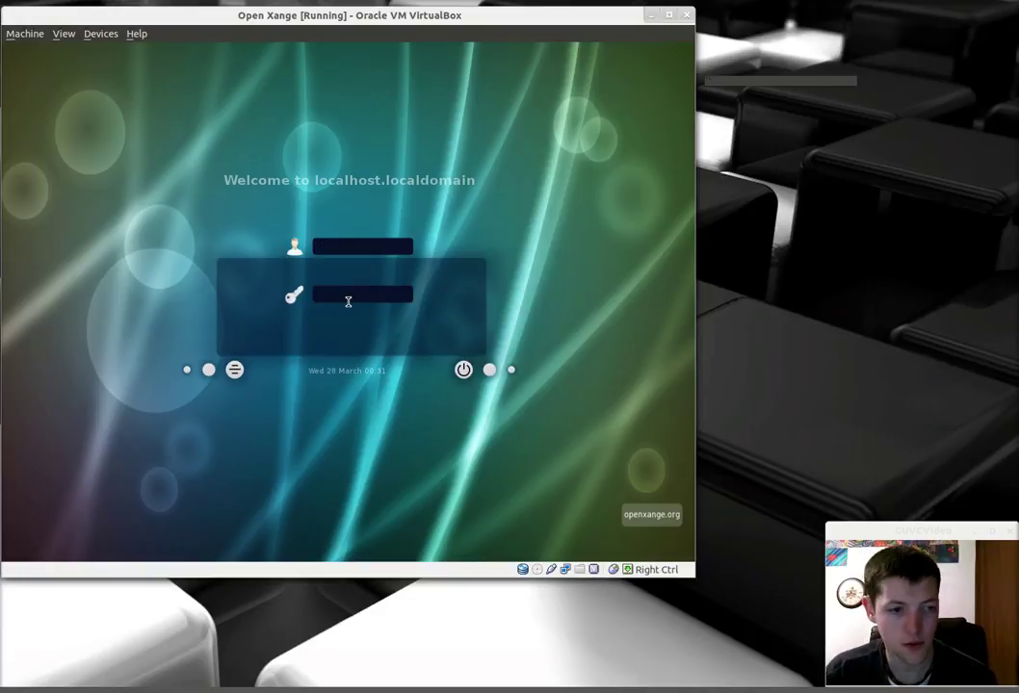
# Step: Log in with the user's own username and password
pyautogui.write('edwardd12')
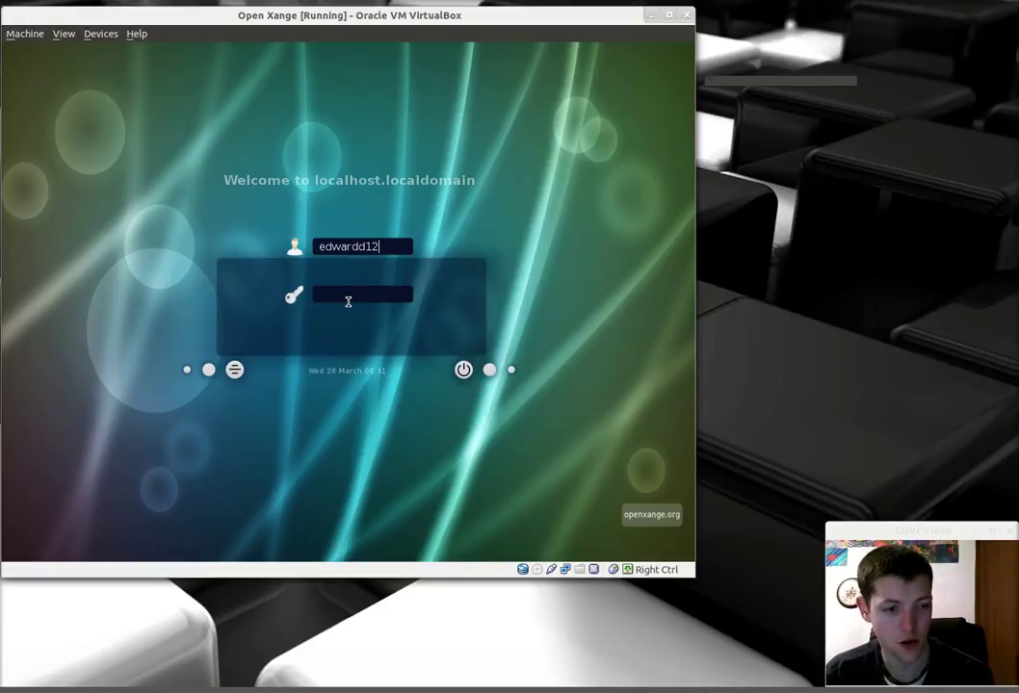
pyautogui.press('Tab')
pyautogui.write('****')
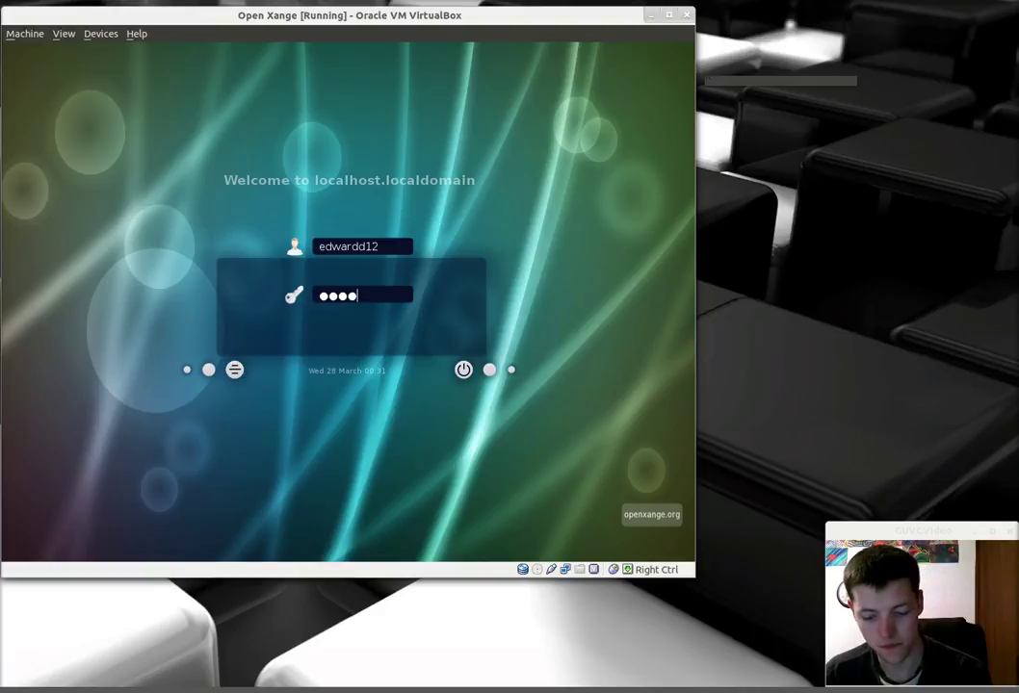
pyautogui.write('**')
pyautogui.press('Return')
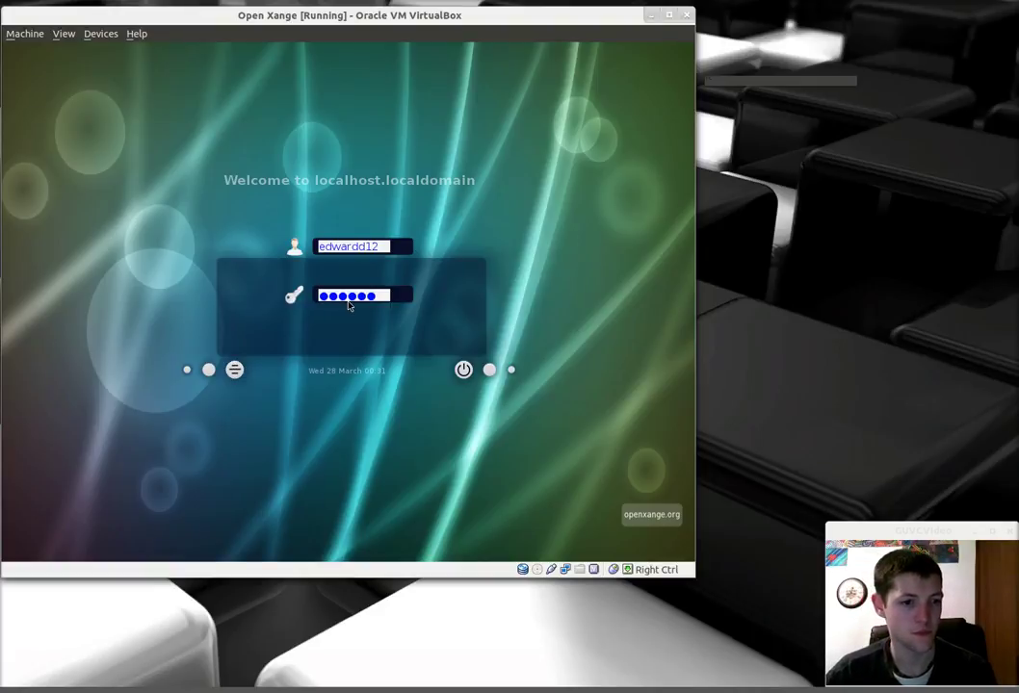
# Step: Replace the username with root, enter its password, and retry the login
pyautogui.click(388, 246)
pyautogui.doubleClick(388, 247)
pyautogui.write('root')
pyautogui.press('Tab')
pyautogui.write('****')
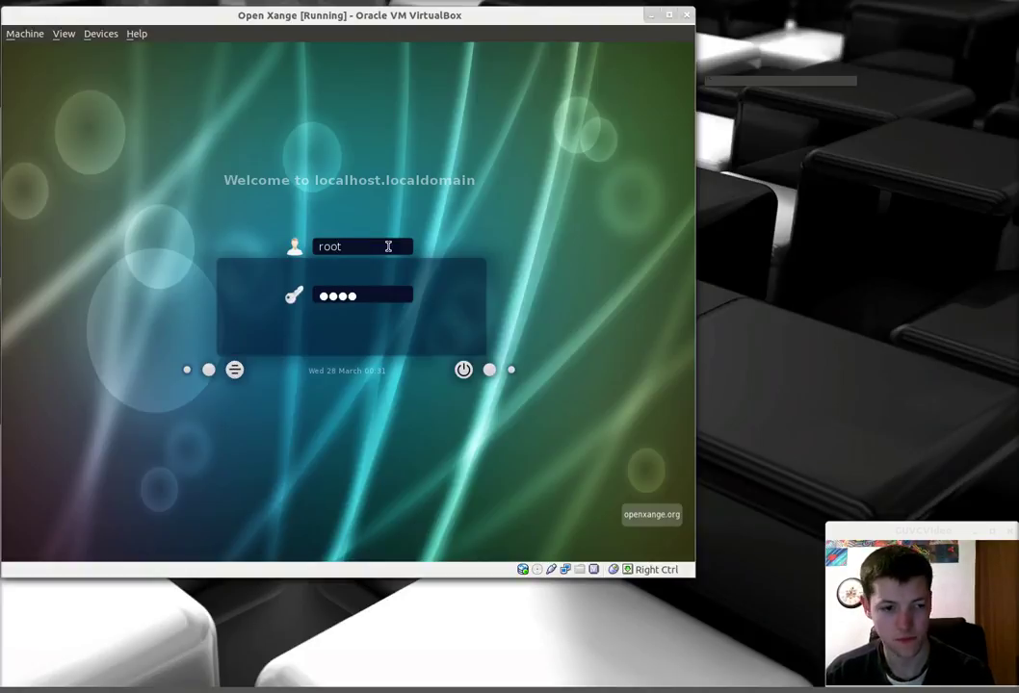
pyautogui.press('Return')
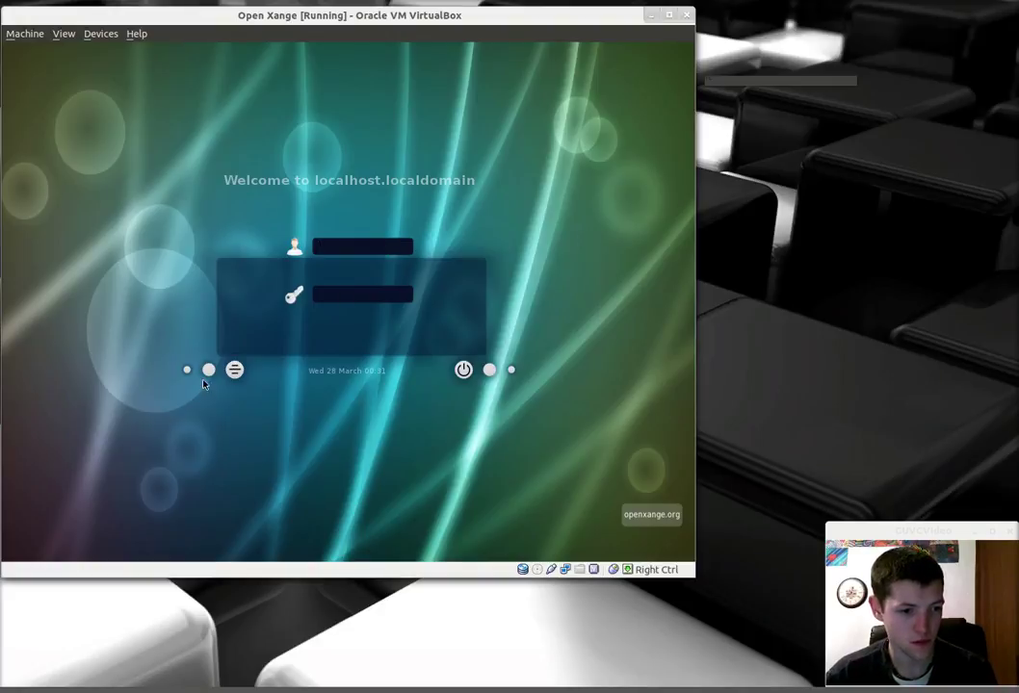
# Step: Check the session type list, then try logging in as admin with its password
pyautogui.click(234, 370)
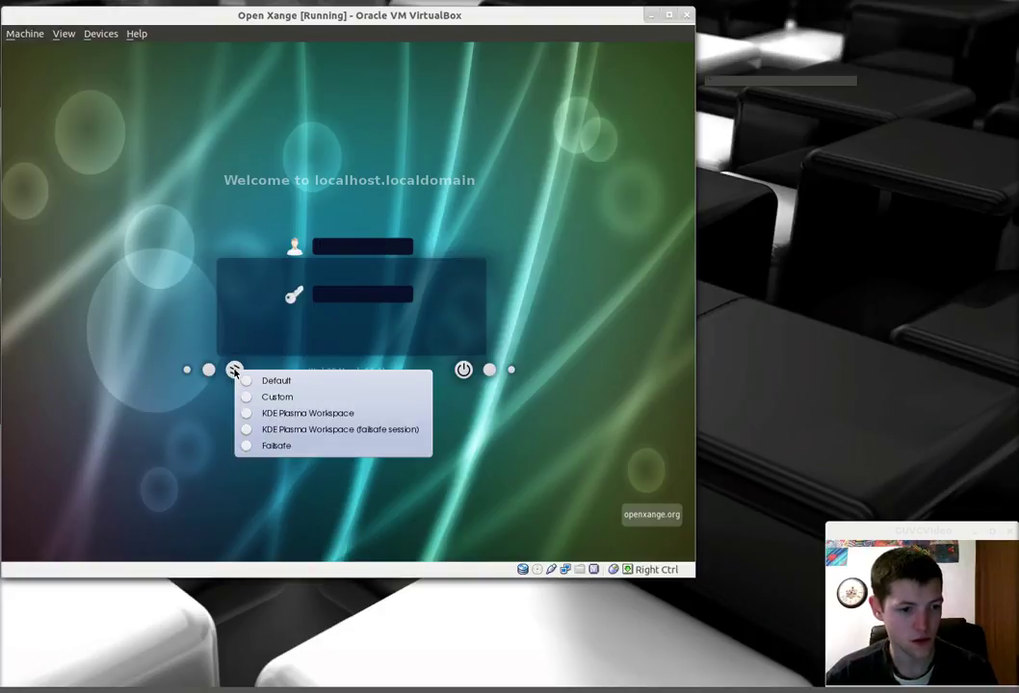
pyautogui.click(320, 241)
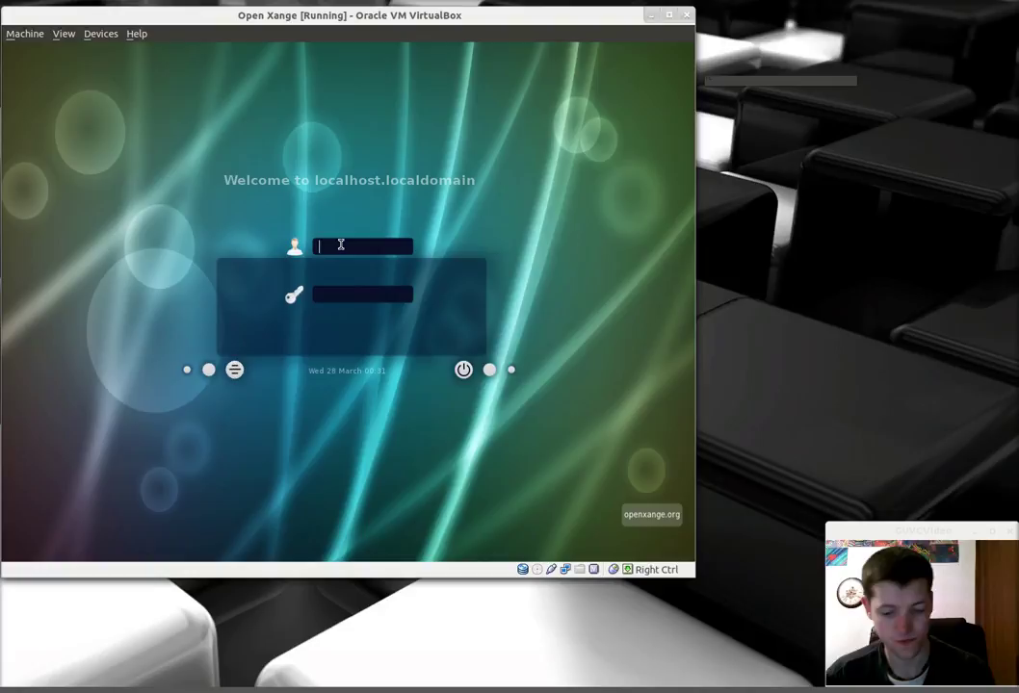
pyautogui.write('admin')
pyautogui.press('Tab')
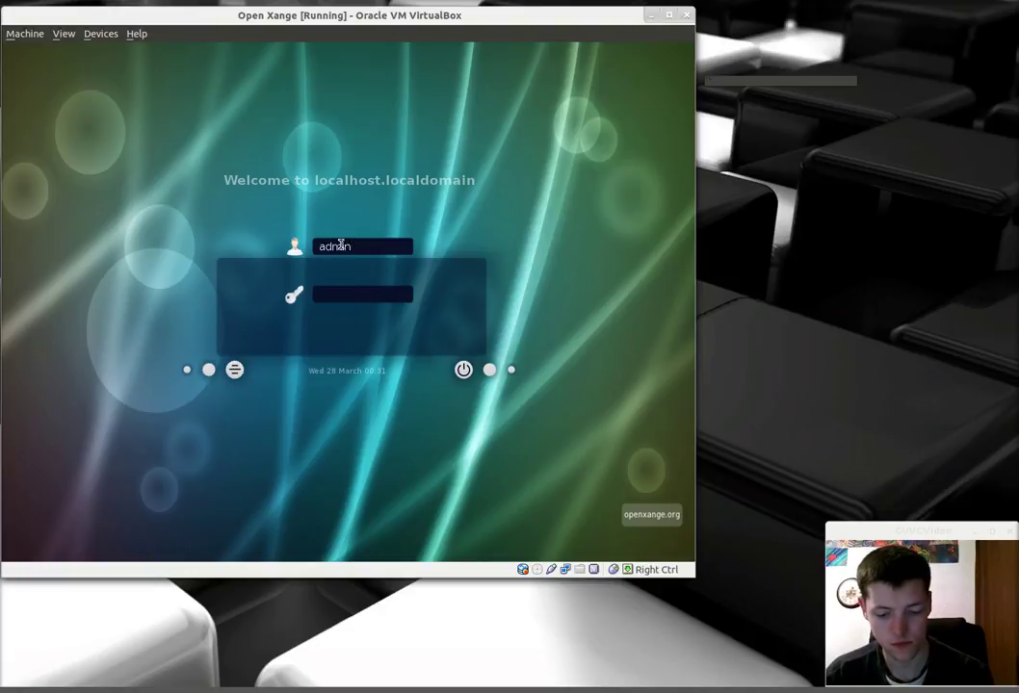
pyautogui.write('admi')
pyautogui.press('Return')
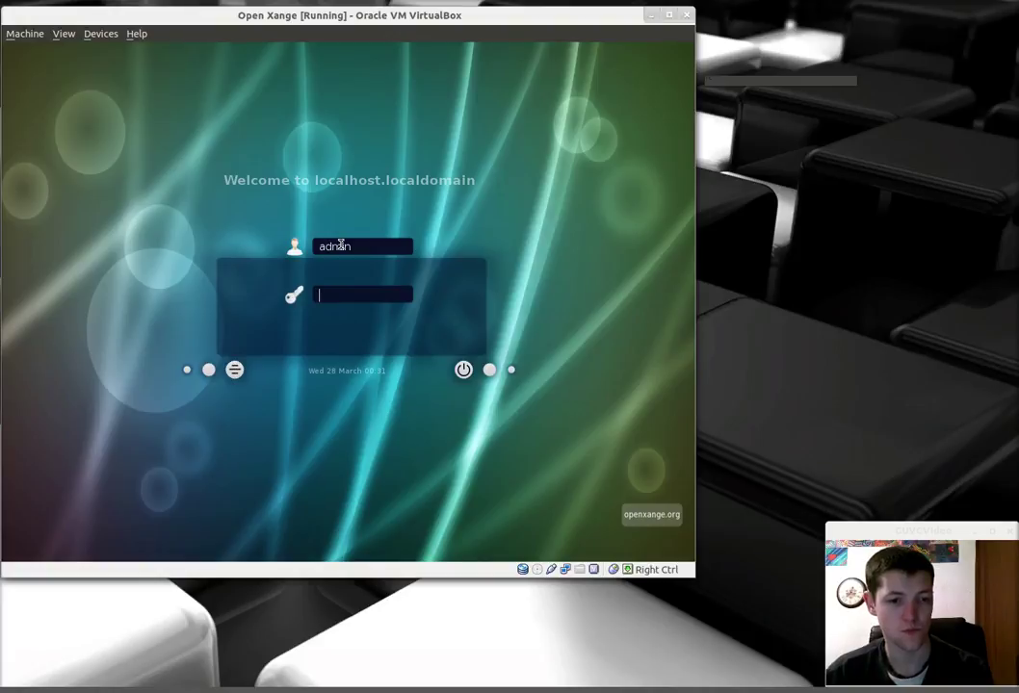
pyautogui.click(23, 36)
# Step: Reset Open Xange from the Machine menu and boot Linux immediately at GRUB
pyautogui.click(37, 170)
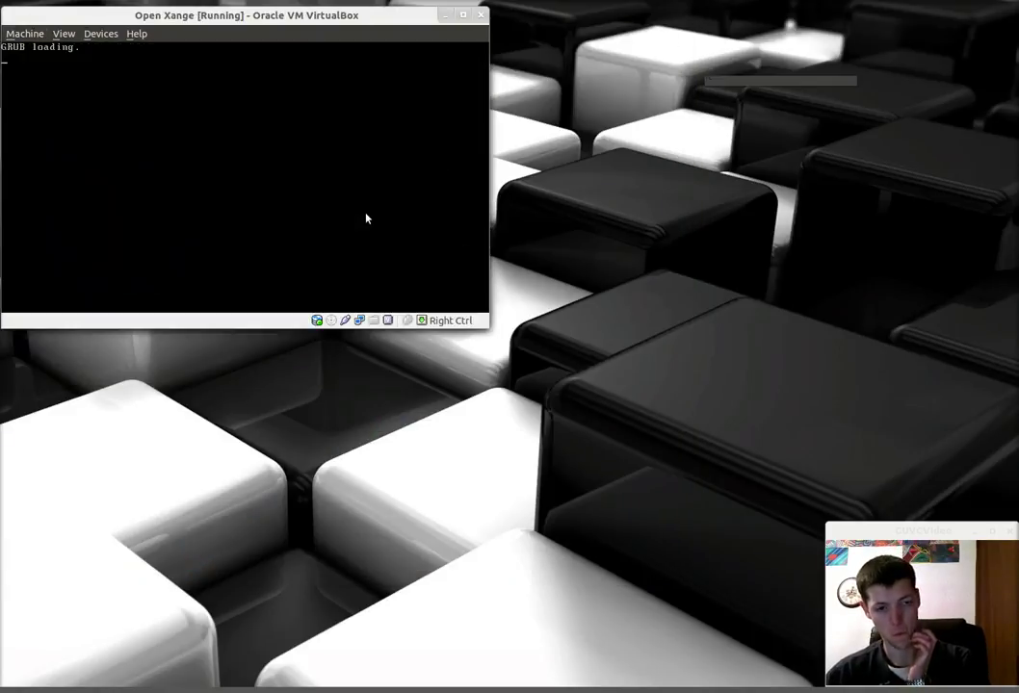
pyautogui.press('Return')
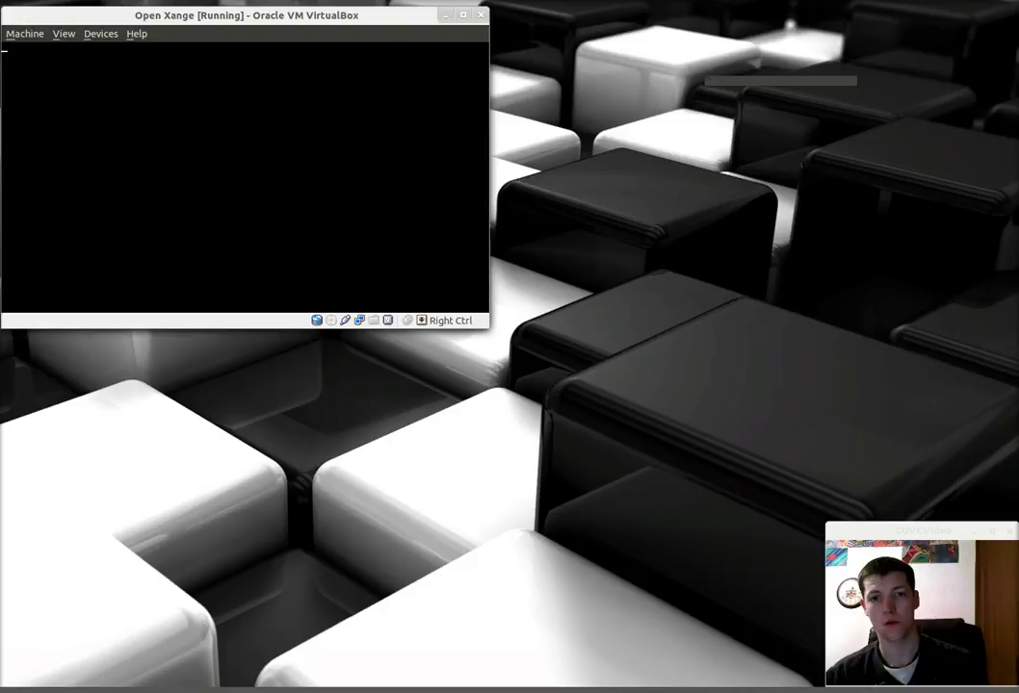
# Step: Wait for the rebooting guest to switch its display to the larger resolution
pyautogui.click(837, 19)
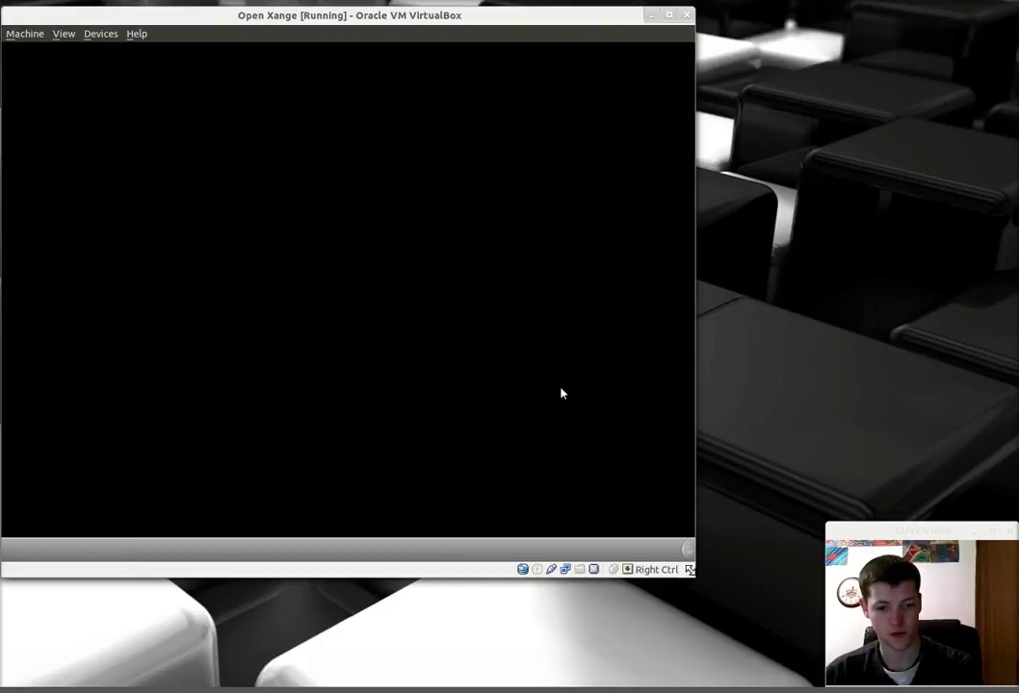
# Step: Enlarge the VM window, launch System Monitor, and show its Resources graphs fully onscreen
pyautogui.moveTo(694, 577); pyautogui.dragTo(802, 670)
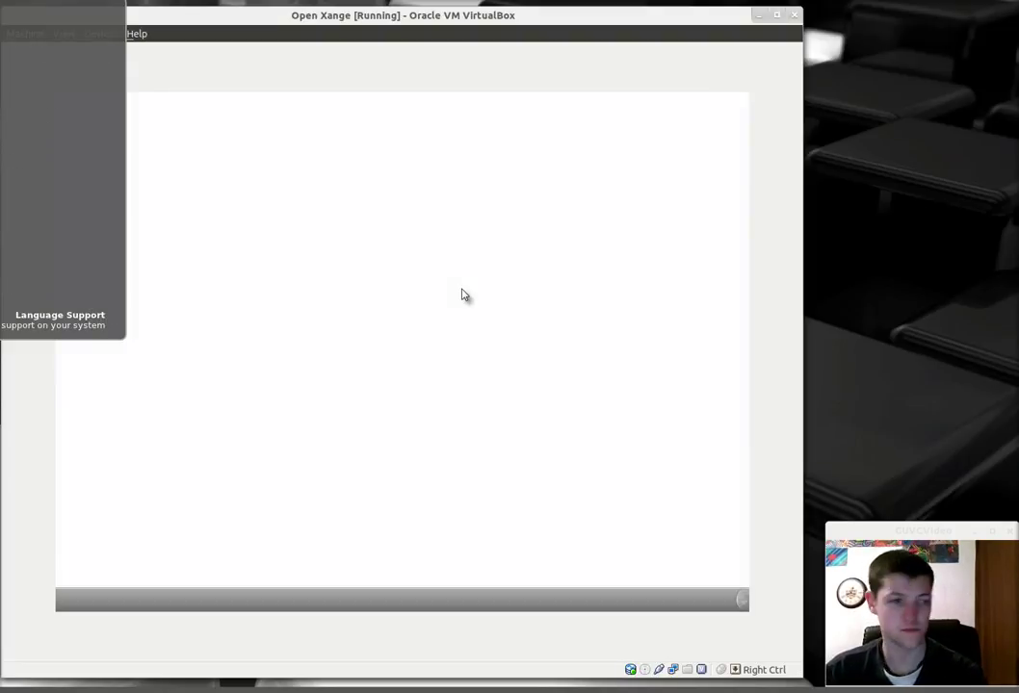
pyautogui.press('Down')
pyautogui.press('Down')
pyautogui.press('Down')
pyautogui.press('Down')
pyautogui.press('Down')
pyautogui.press('Return')
pyautogui.hotkey('ctrl', 'pagedown')
pyautogui.moveTo(0, 19); pyautogui.dragTo(225, 76)
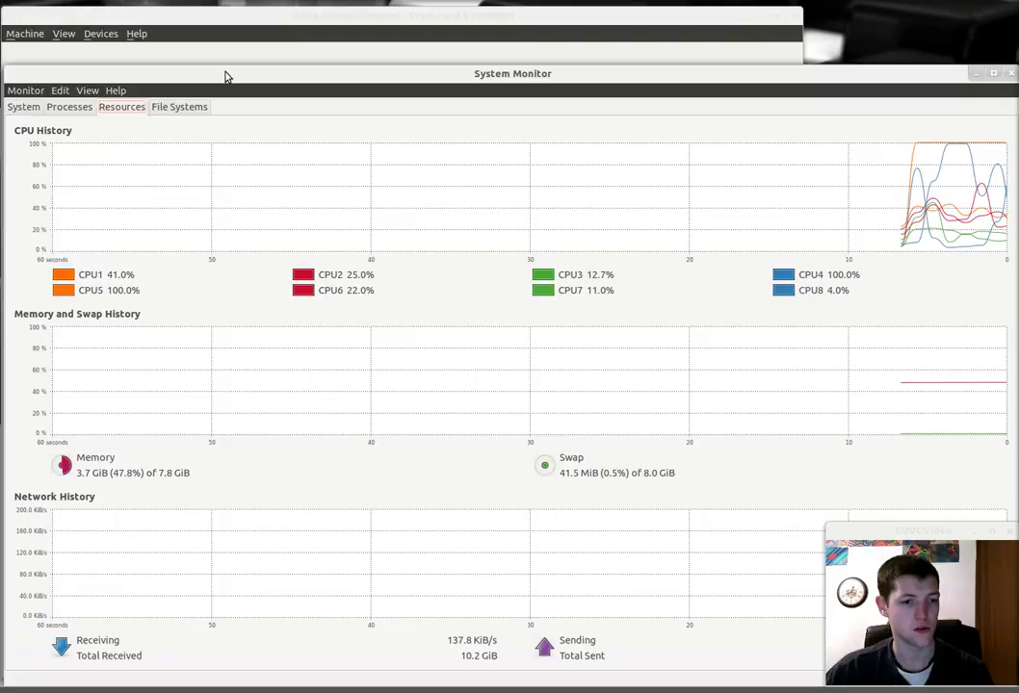
# Step: Shift the System Monitor window slightly left, then close it
pyautogui.moveTo(227, 74); pyautogui.dragTo(0, 65)
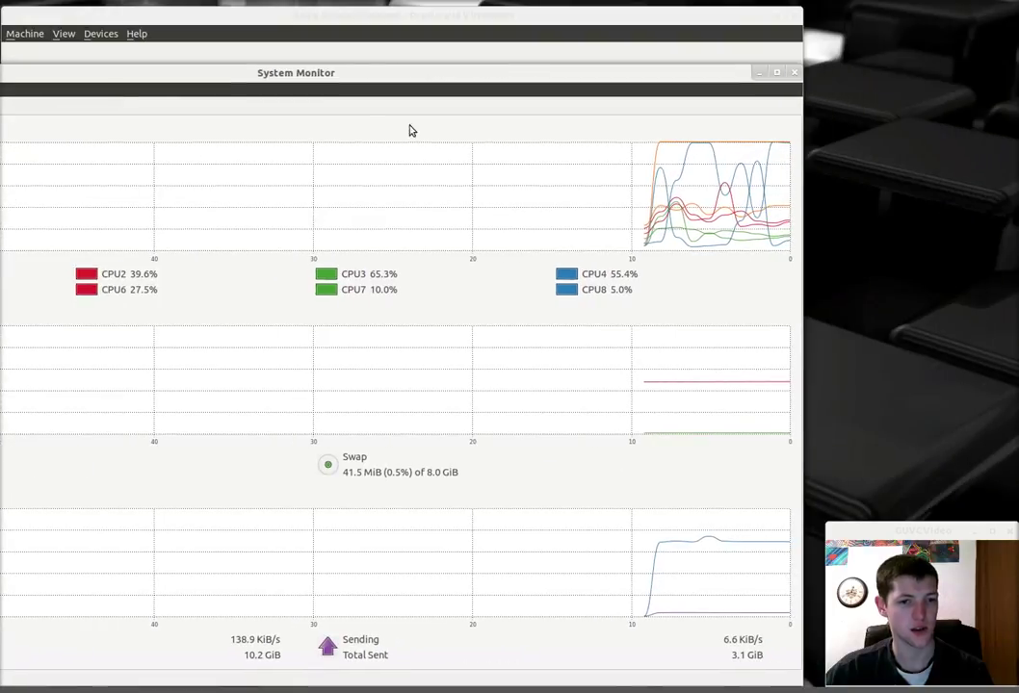
pyautogui.click(794, 73)
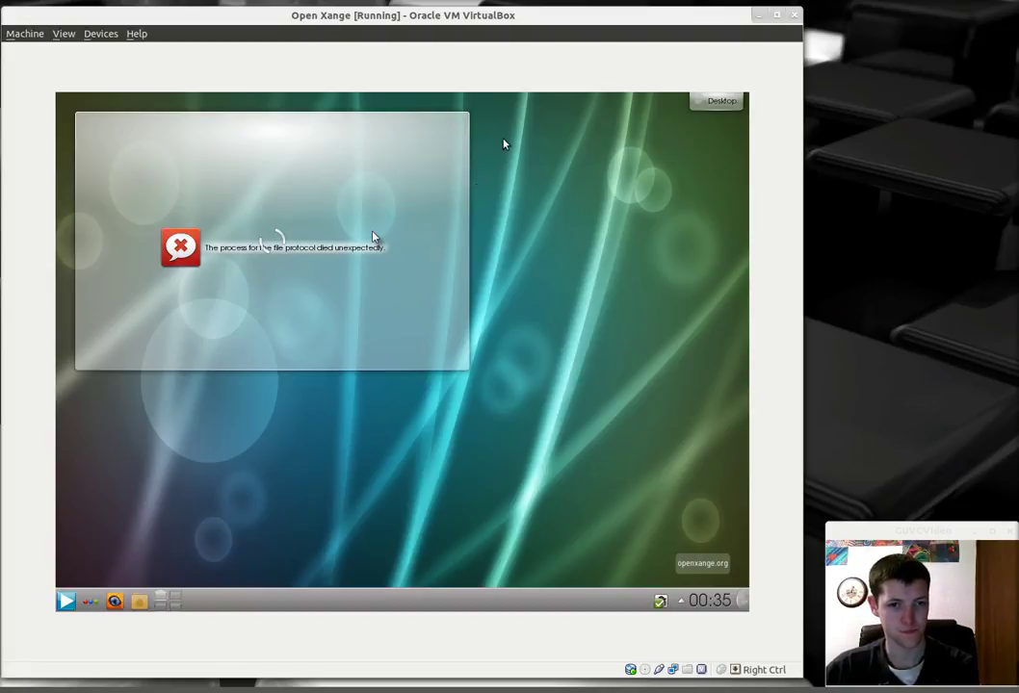
# Step: Open Folder View Settings for the guest desktop's application icon folder view
pyautogui.click(846, 5)
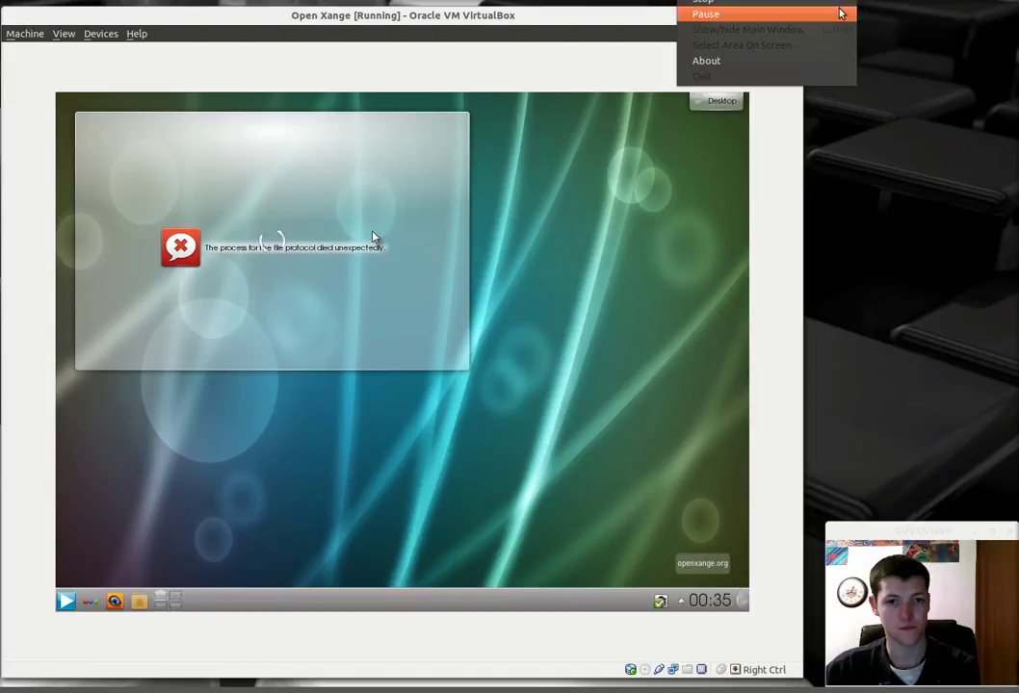
pyautogui.click(840, 11)
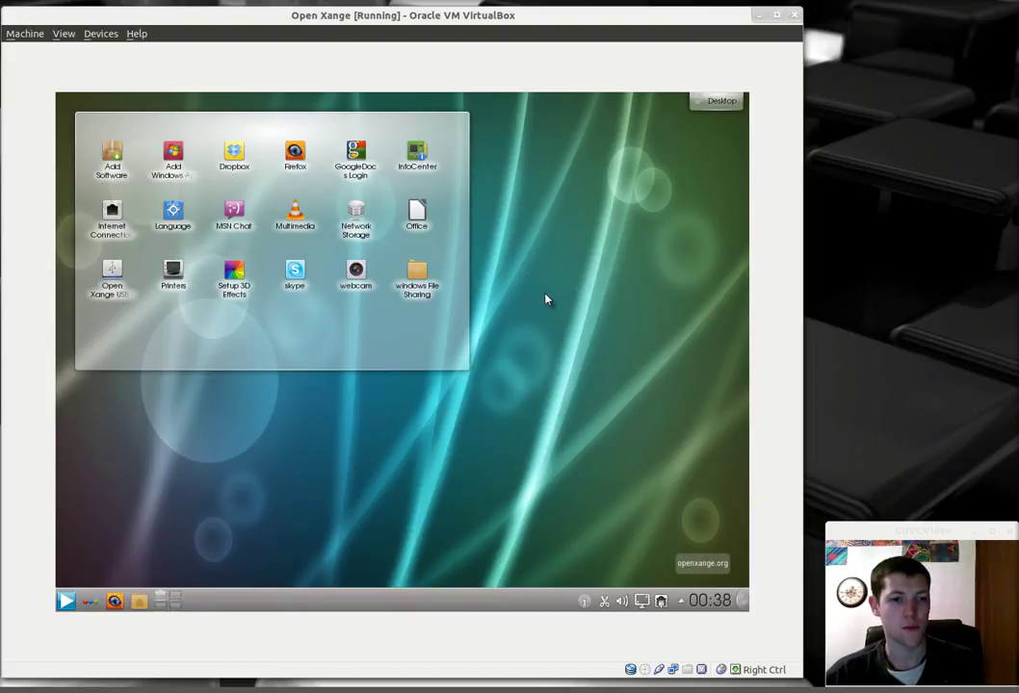
pyautogui.moveTo(325, 116)
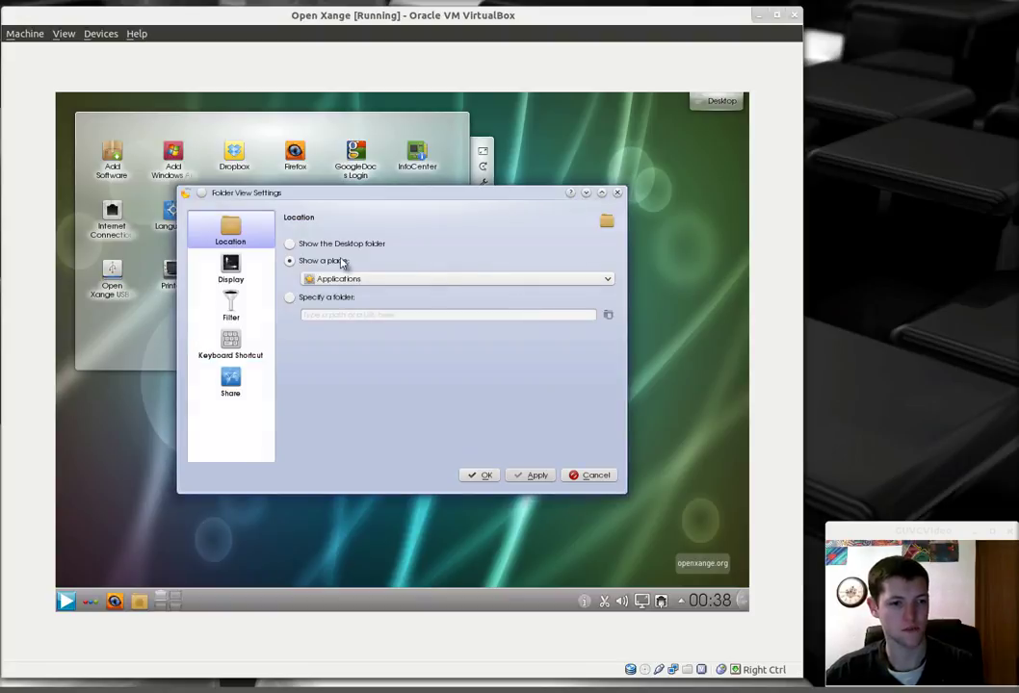
# Step: Try the Desktop folder, switch back to the Applications place, then apply and close settings
pyautogui.click(341, 247)
pyautogui.click(334, 261)
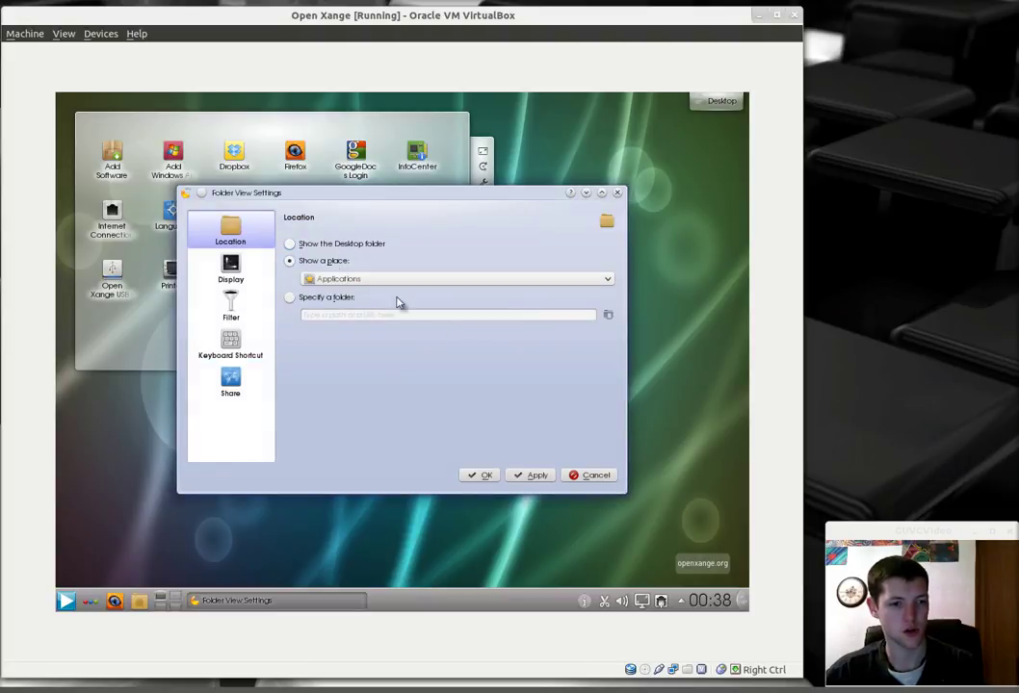
pyautogui.click(538, 478)
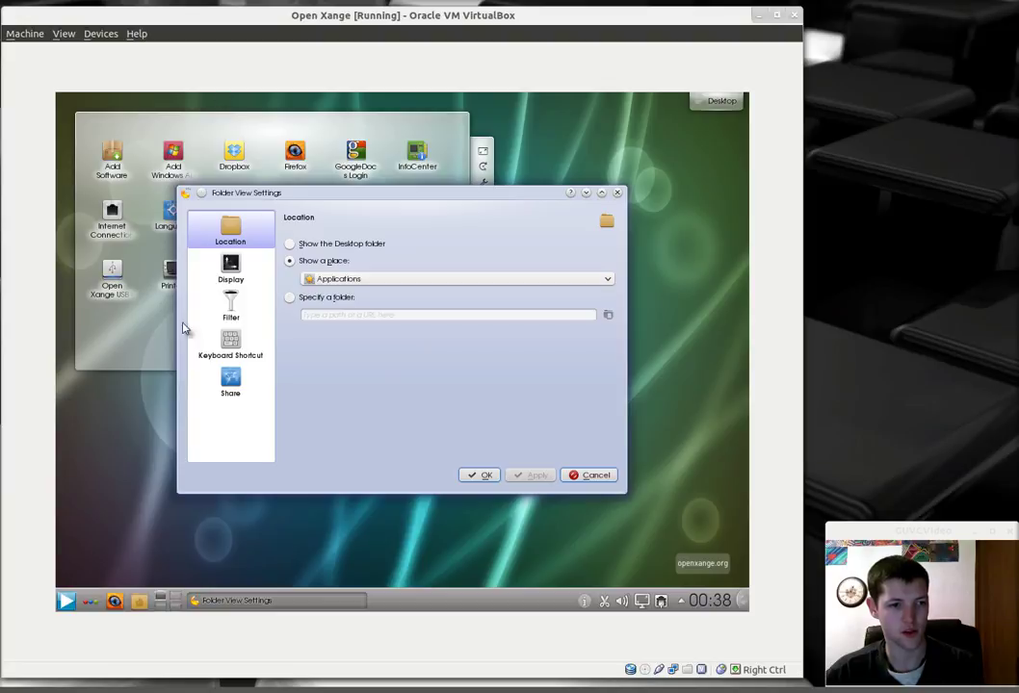
pyautogui.click(480, 475)
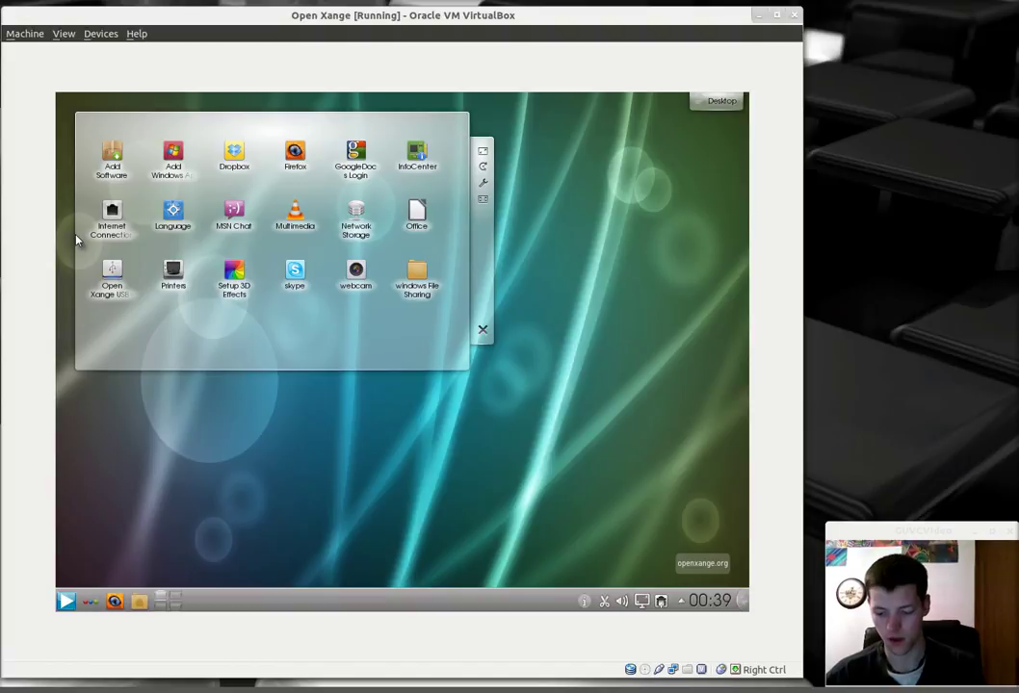
# Step: Insert the Guest Additions disc into the guest and open it in the file manager
pyautogui.click(100, 34)
pyautogui.click(91, 132)
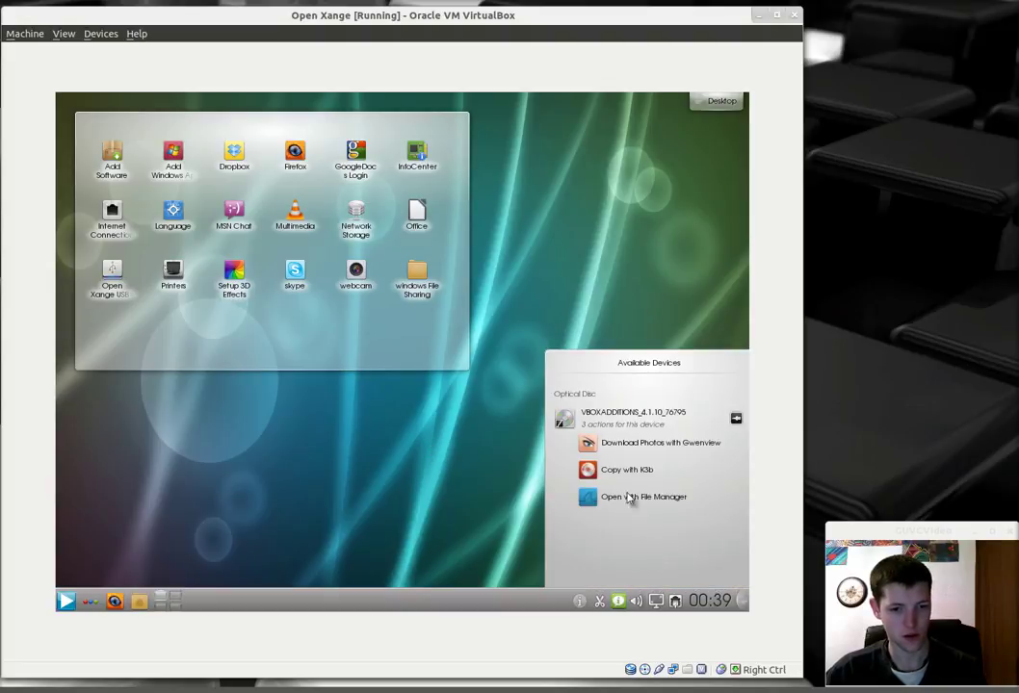
pyautogui.click(631, 501)
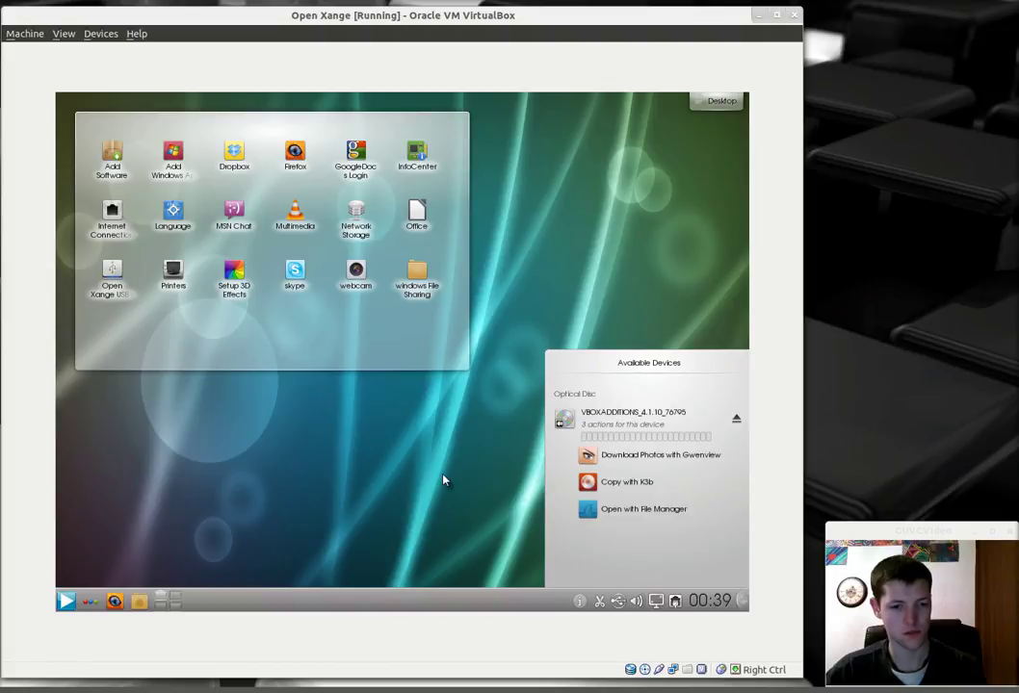
# Step: Select VBoxLinuxAdditions.run, then close the Dolphin window for the VBOXADDITIONS_4.1.10_76795 disc
pyautogui.click(655, 509)
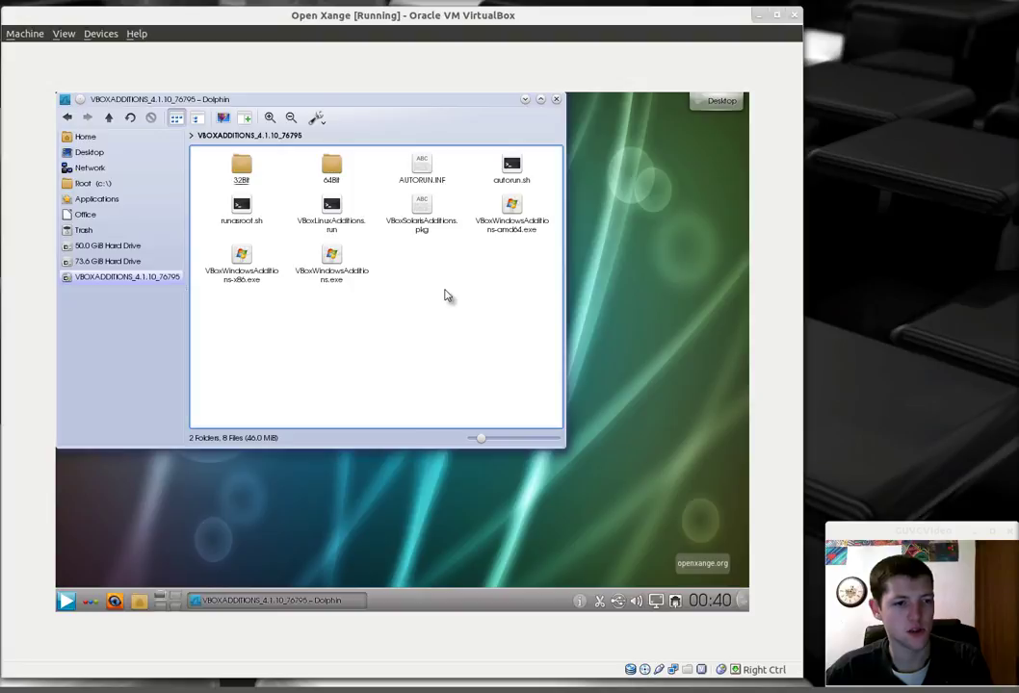
pyautogui.click(327, 217)
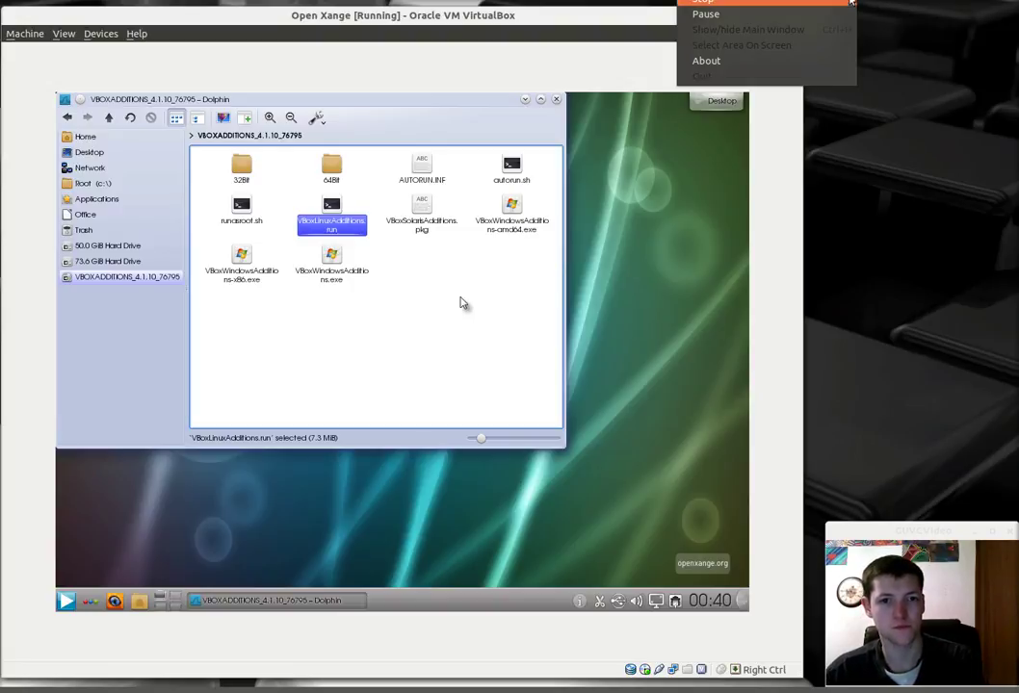
pyautogui.click(843, 12)
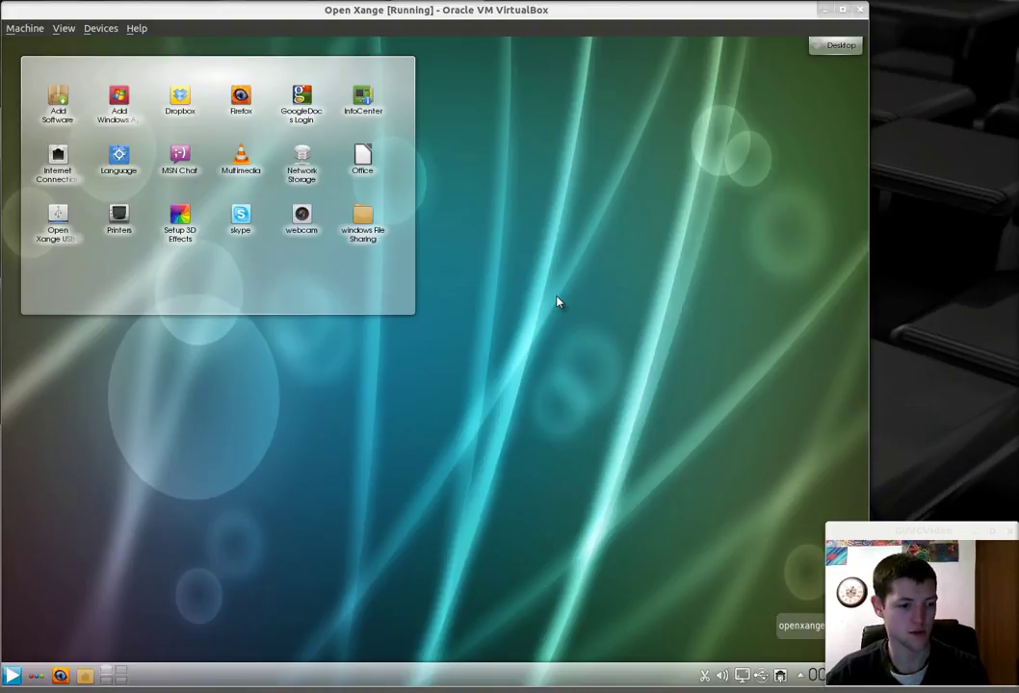
# Step: Open the K menu and browse Administration, Games, Graphics, ending on Office's LibreOffice programs
pyautogui.click(10, 675)
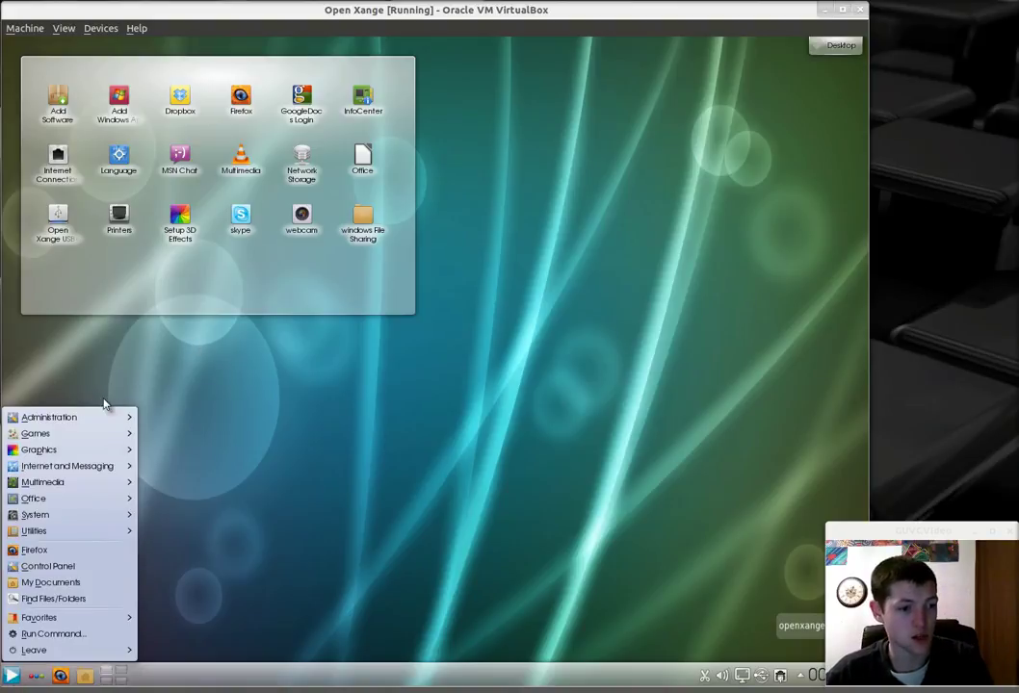
pyautogui.moveTo(98, 418)
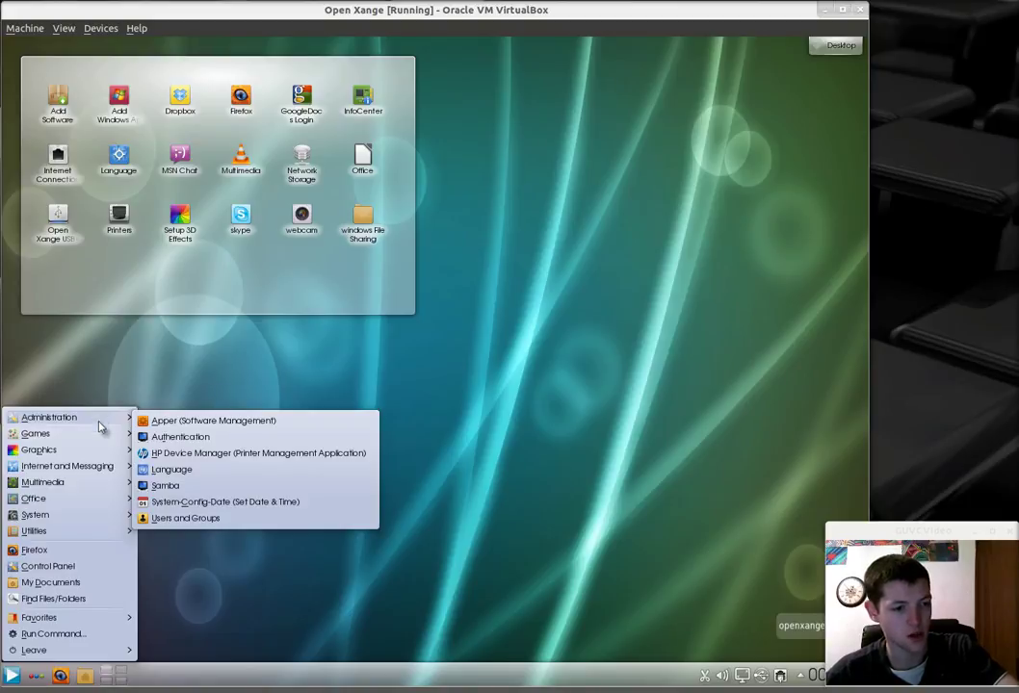
pyautogui.moveTo(148, 441)
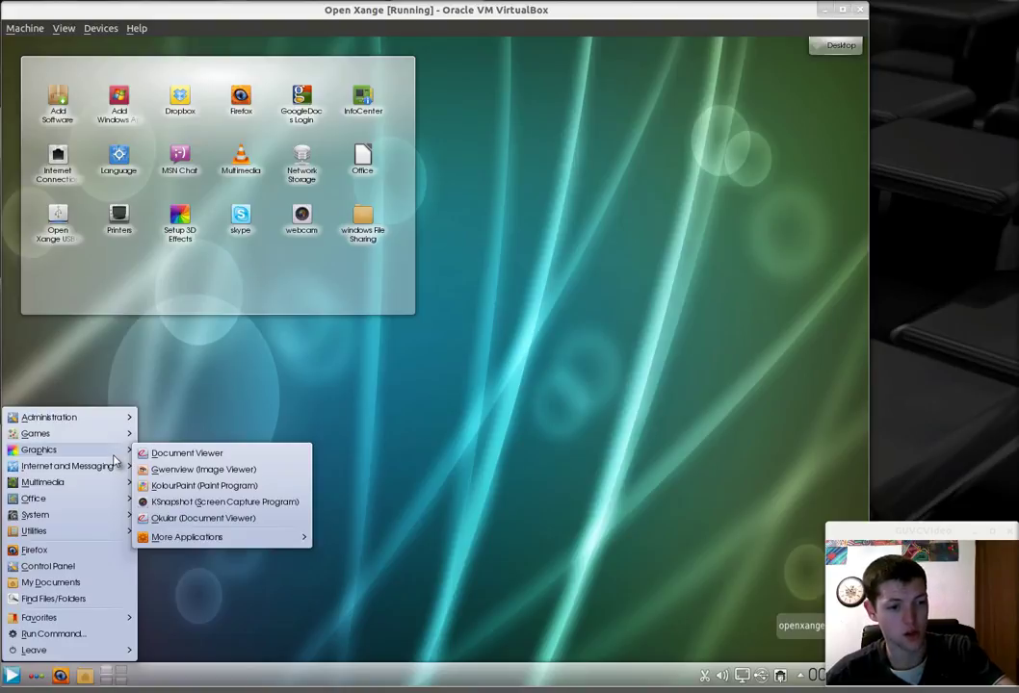
pyautogui.moveTo(289, 538)
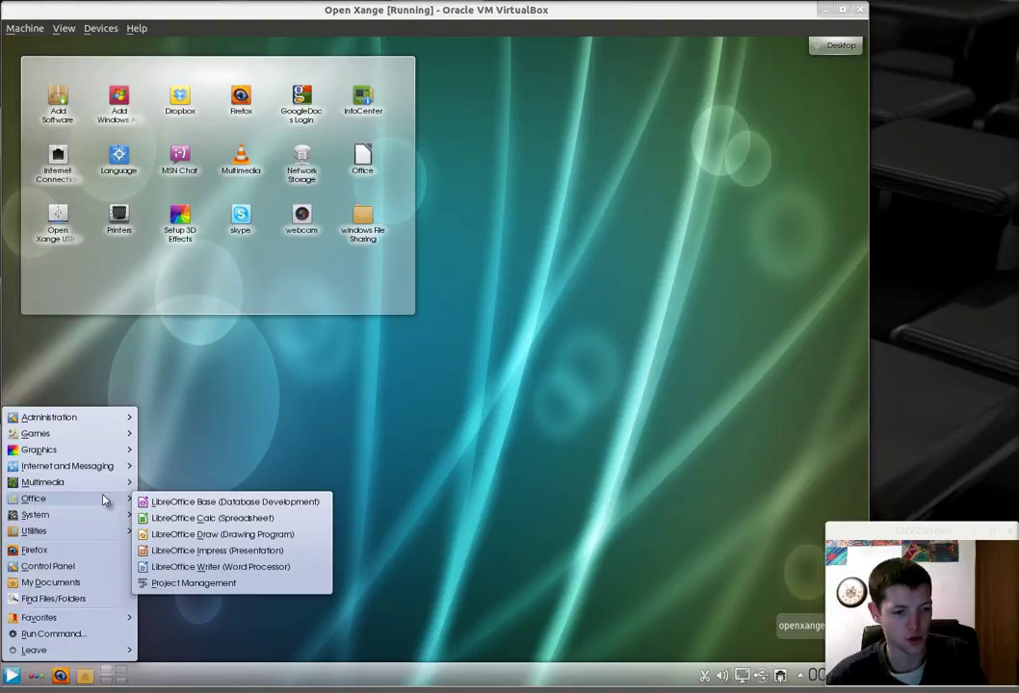
# Step: Show the K menu's System submenu listing Dolphin, Konsole, KDiskFree and System Monitor
pyautogui.moveTo(105, 515)
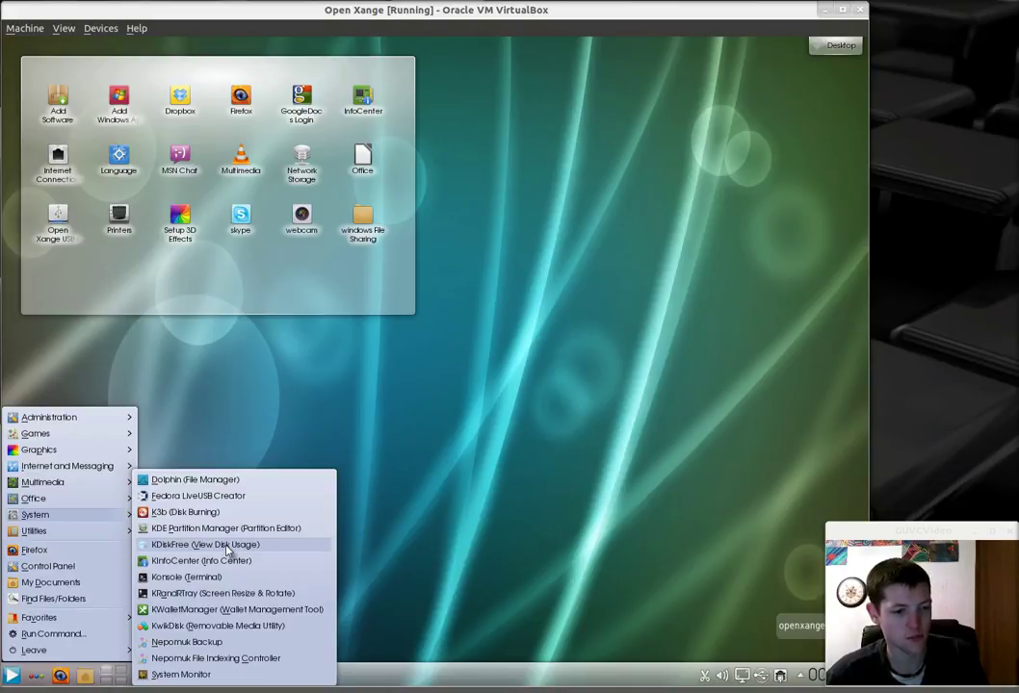
# Step: Launch KDiskFree, move and enlarge it to read disk usage, then close it and reopen the menu
pyautogui.click(228, 545)
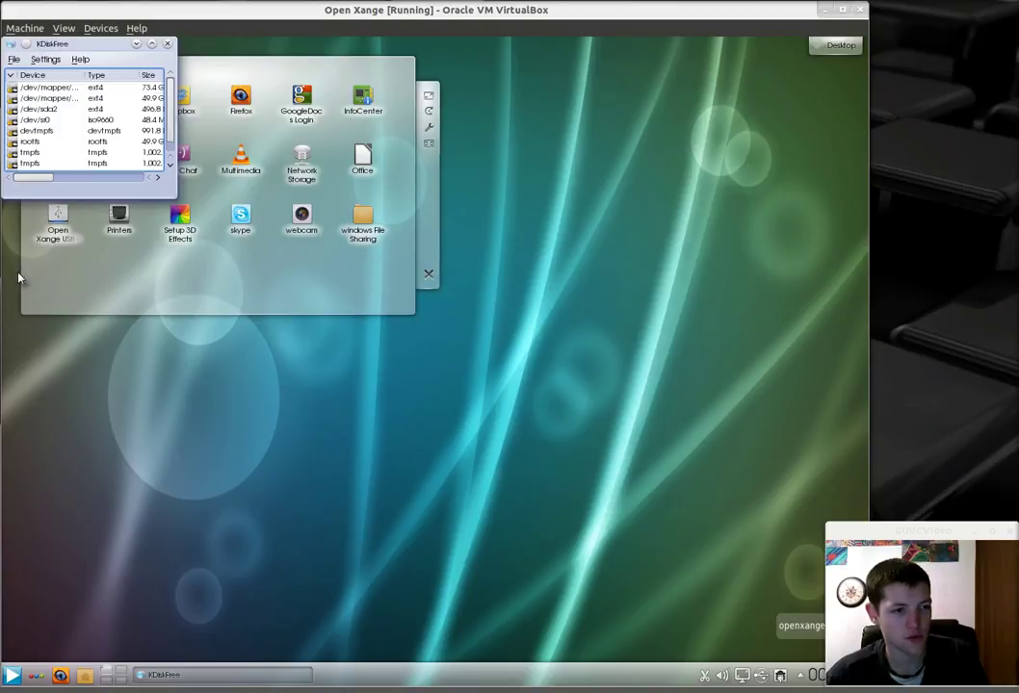
pyautogui.moveTo(70, 198); pyautogui.dragTo(604, 302)
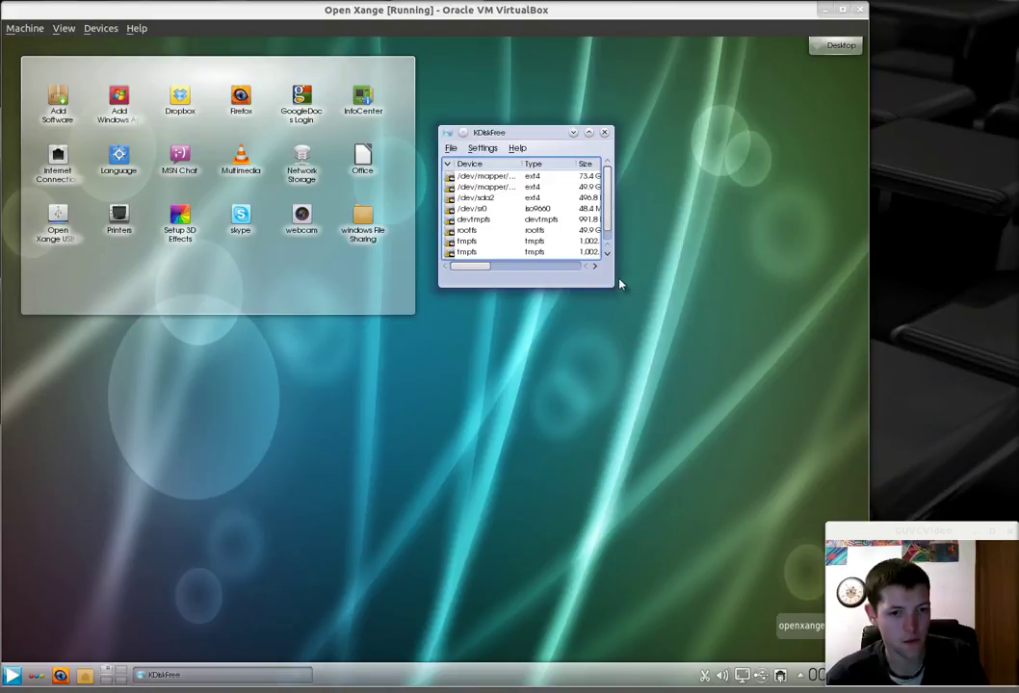
pyautogui.moveTo(613, 287); pyautogui.dragTo(867, 407)
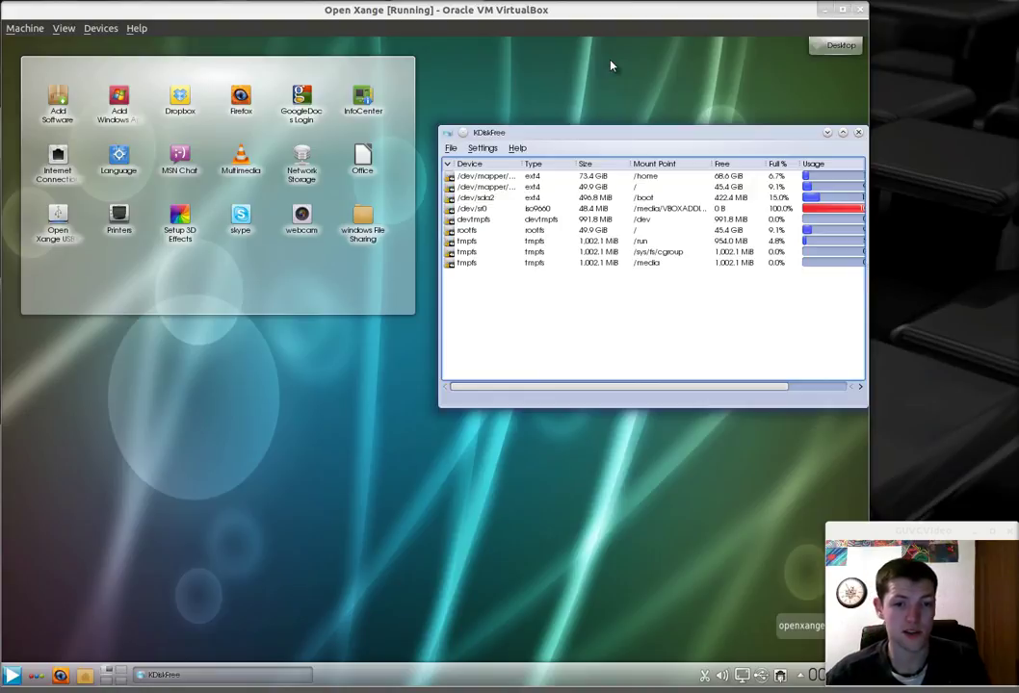
pyautogui.hotkey('alt', 'F4')
pyautogui.hotkey('alt', 'F1')
# Step: Launch System Monitor from System and show its CPU, memory and network load graphs
pyautogui.moveTo(87, 449)
pyautogui.moveTo(90, 515)
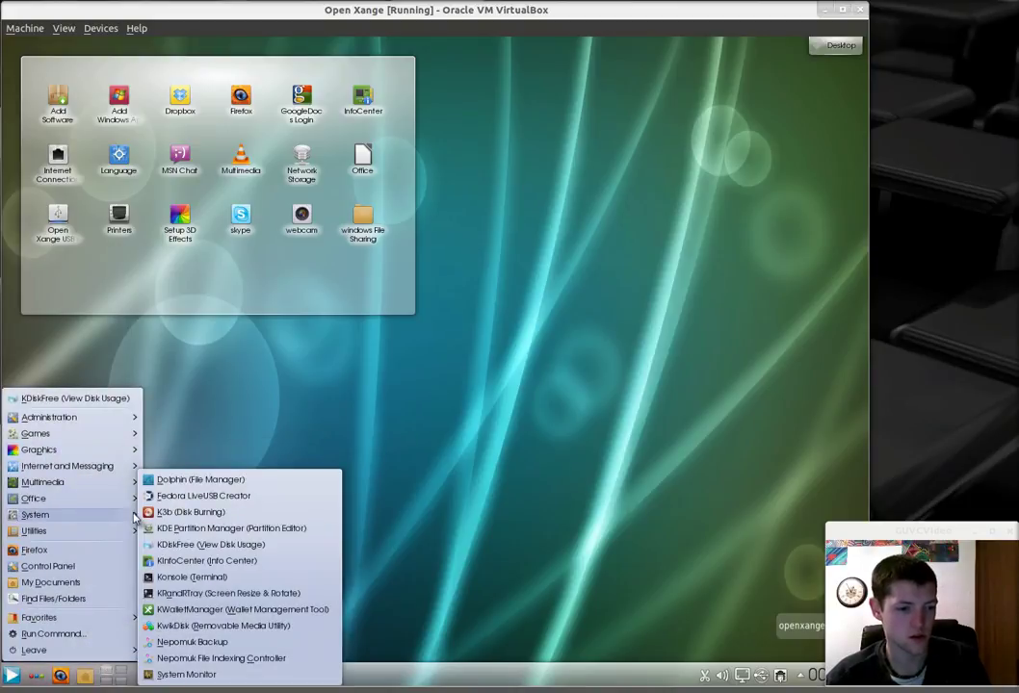
pyautogui.click(227, 674)
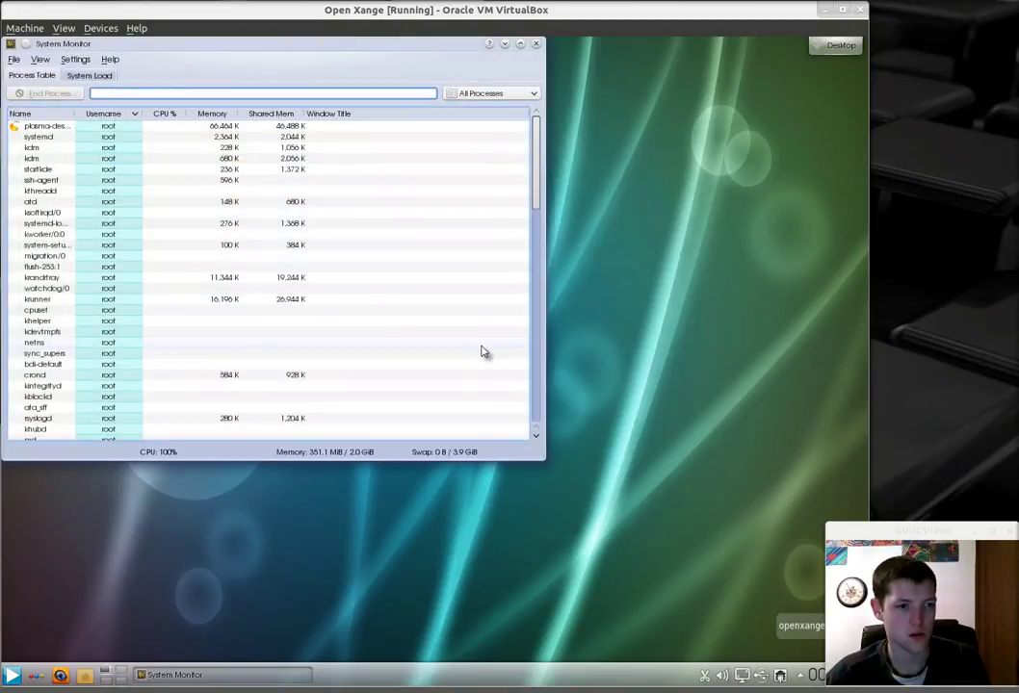
pyautogui.click(92, 75)
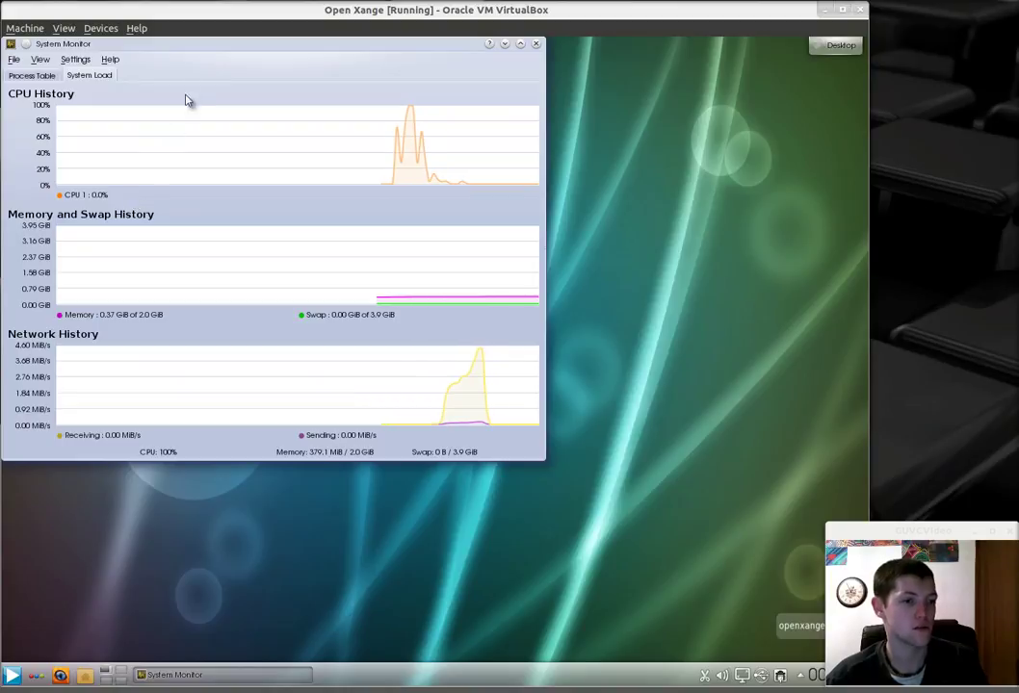
# Step: Move the System Monitor window, close it with Alt+F4, and reopen the application menu
pyautogui.moveTo(200, 45); pyautogui.dragTo(387, 140)
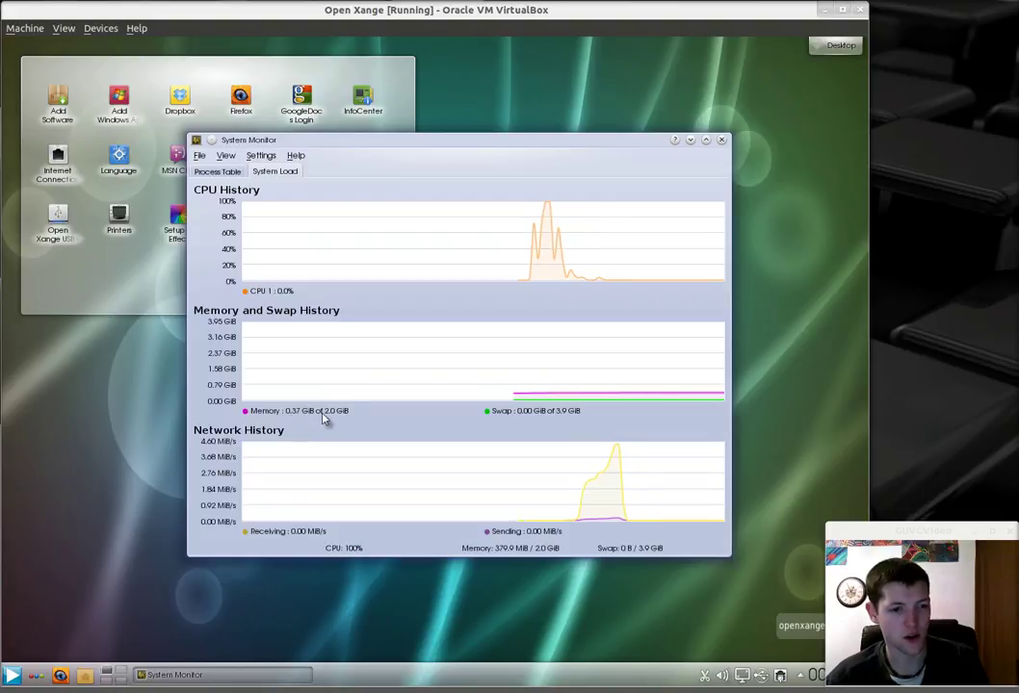
pyautogui.hotkey('alt', 'F4')
pyautogui.click(12, 675)
# Step: View the Utilities apps (Ark, Brasero, Filelight, KCalc, KWrite, Sweeper), then dismiss the menu
pyautogui.moveTo(86, 520)
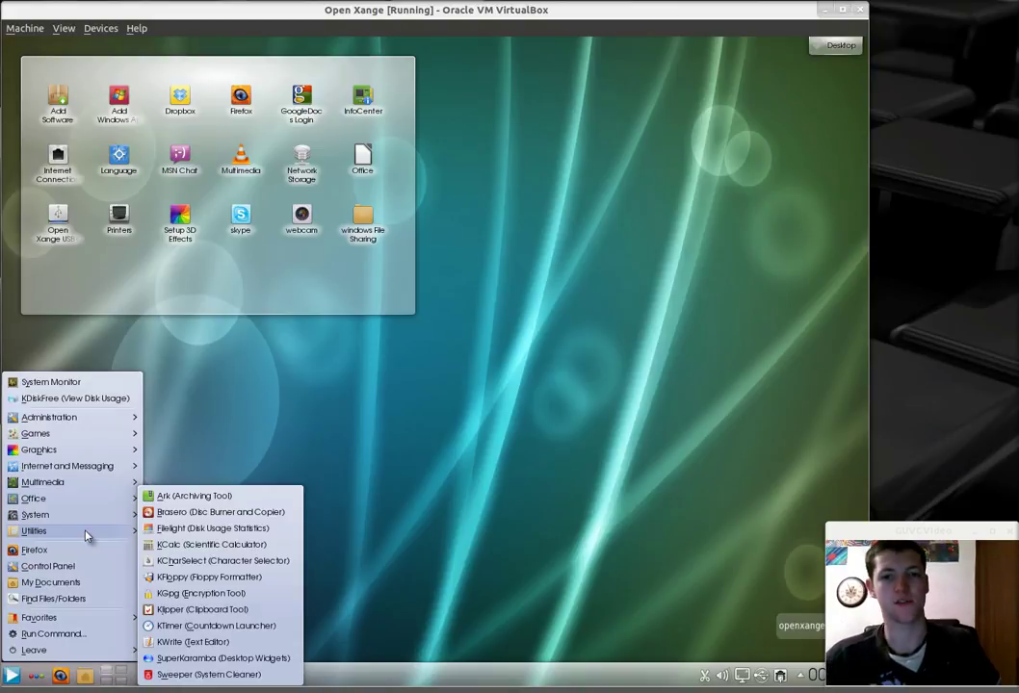
pyautogui.click(508, 293)
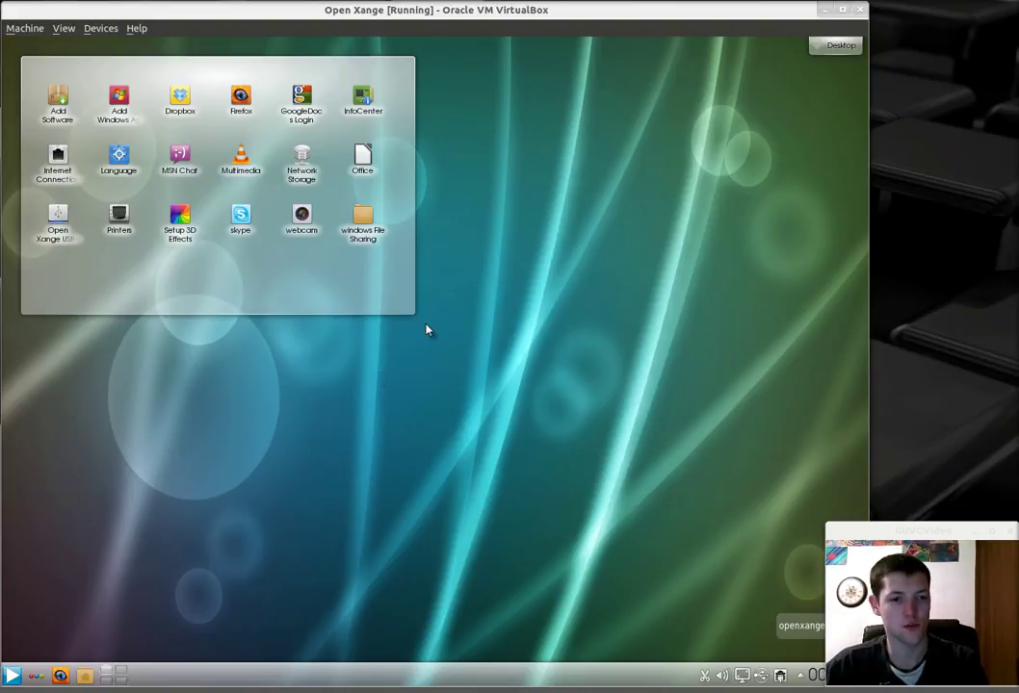
# Step: Shut down the Open Xange guest via Leave > Shut down, skipping the countdown
pyautogui.click(12, 674)
pyautogui.moveTo(38, 650)
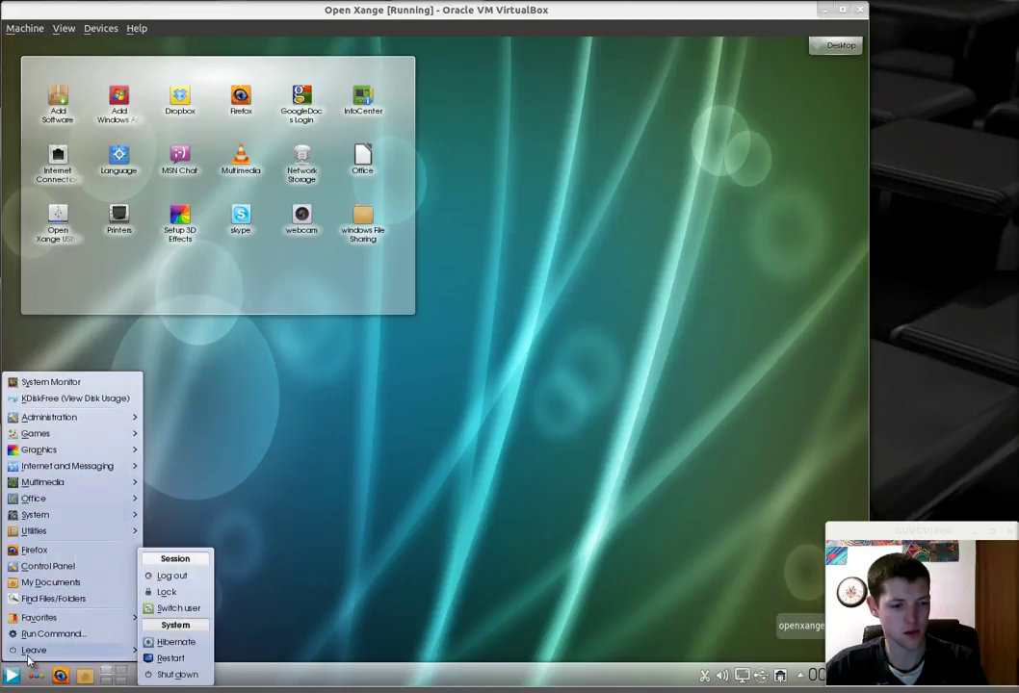
pyautogui.click(166, 674)
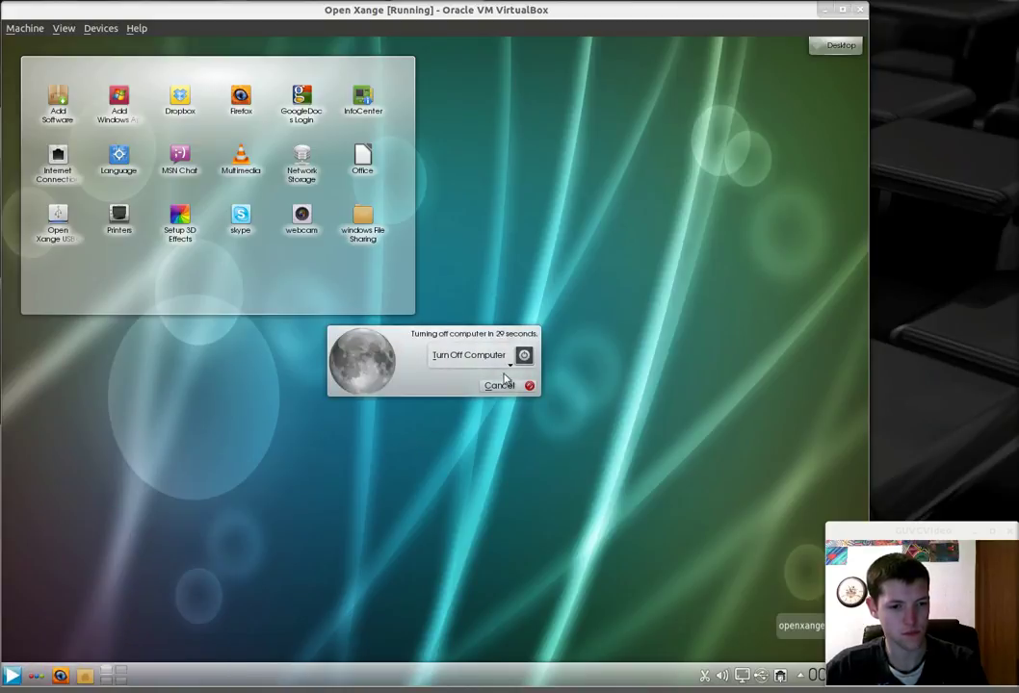
pyautogui.click(500, 383)
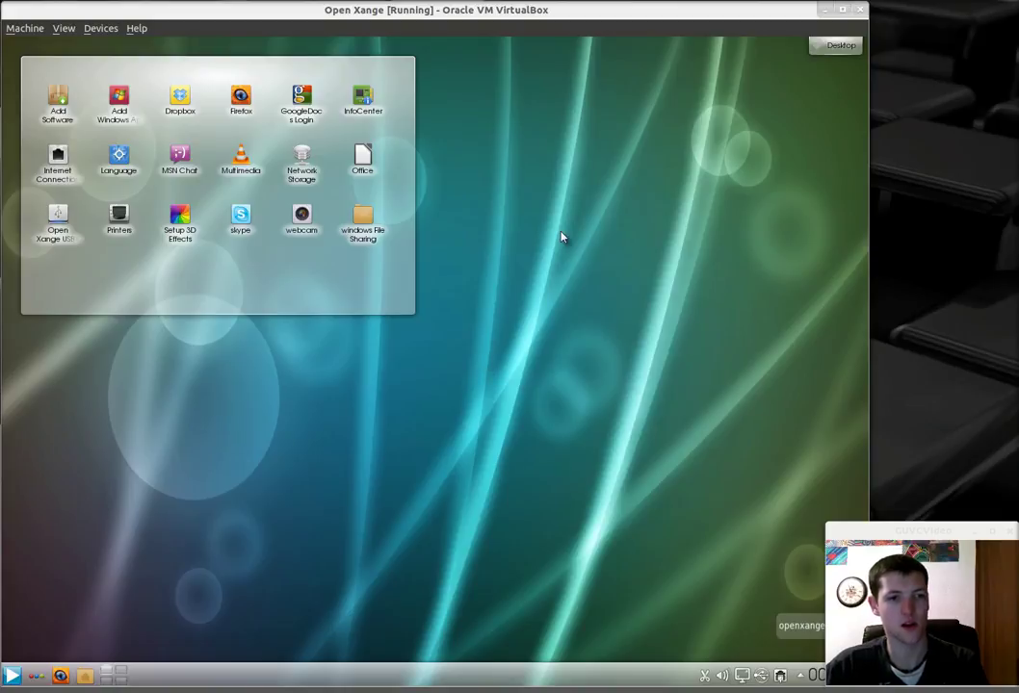